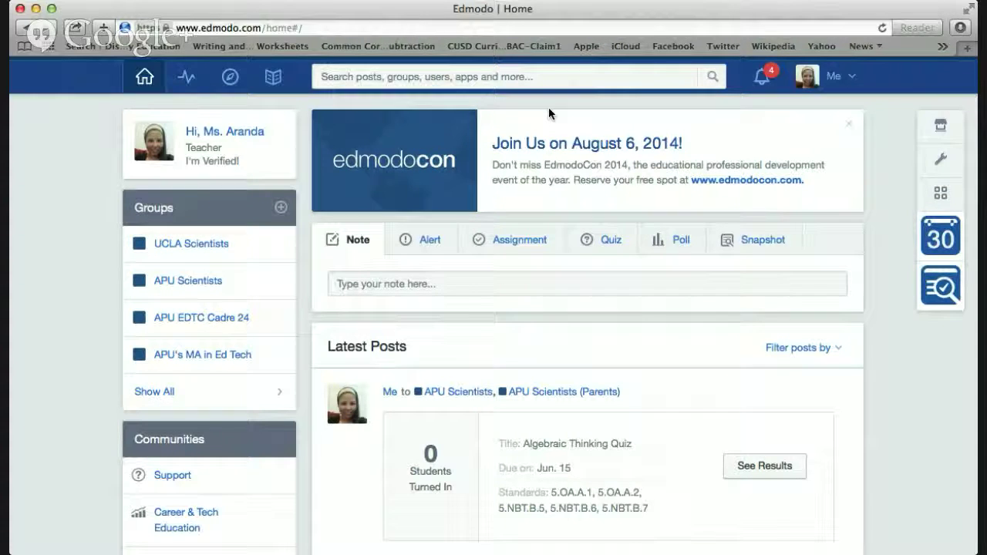
Step: Look through the home page's latest posts, groups list and communities list
scroll(548, 107, "down", 1)
scroll(548, 112, "up", 1)
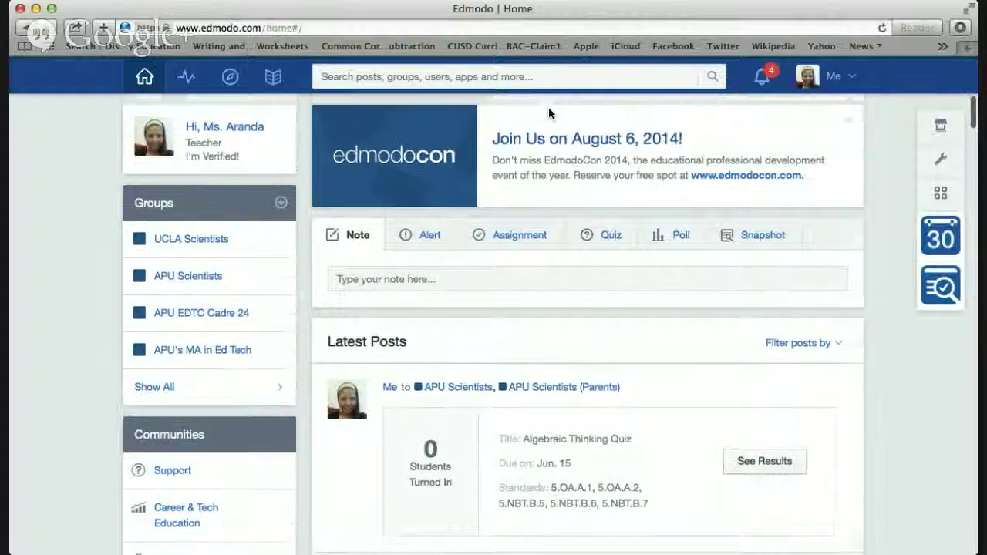
left_click(150, 76)
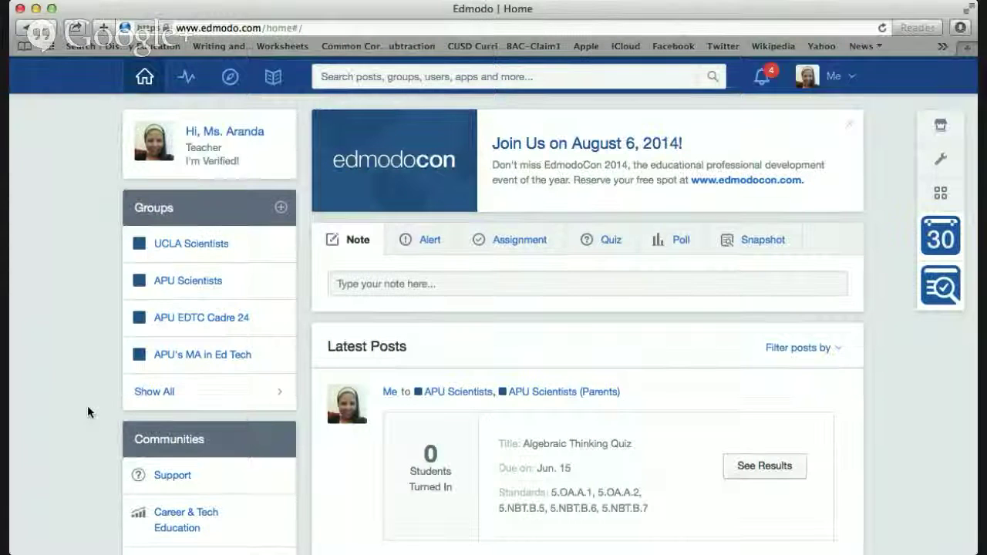
scroll(81, 412, "down", 5)
scroll(87, 413, "down", 10)
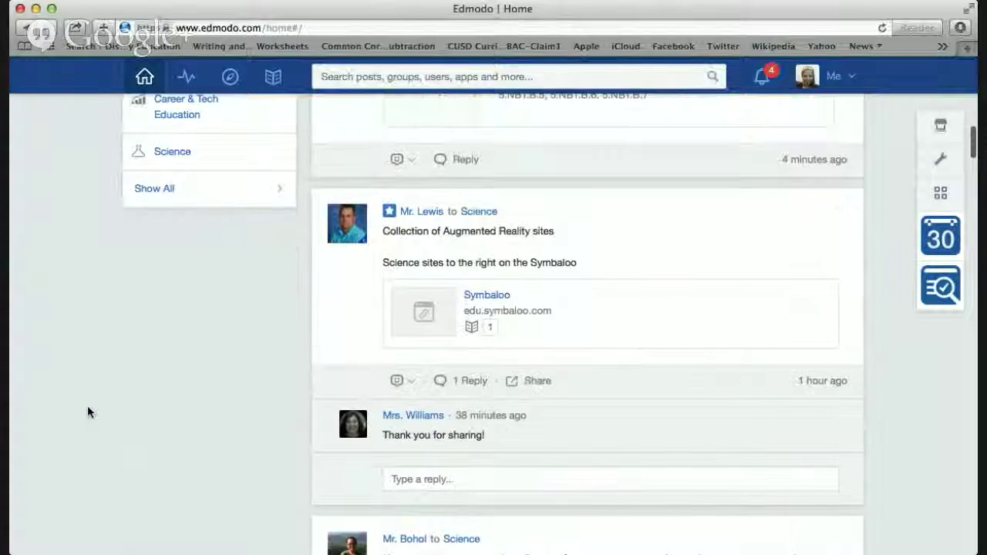
scroll(87, 413, "down", 5)
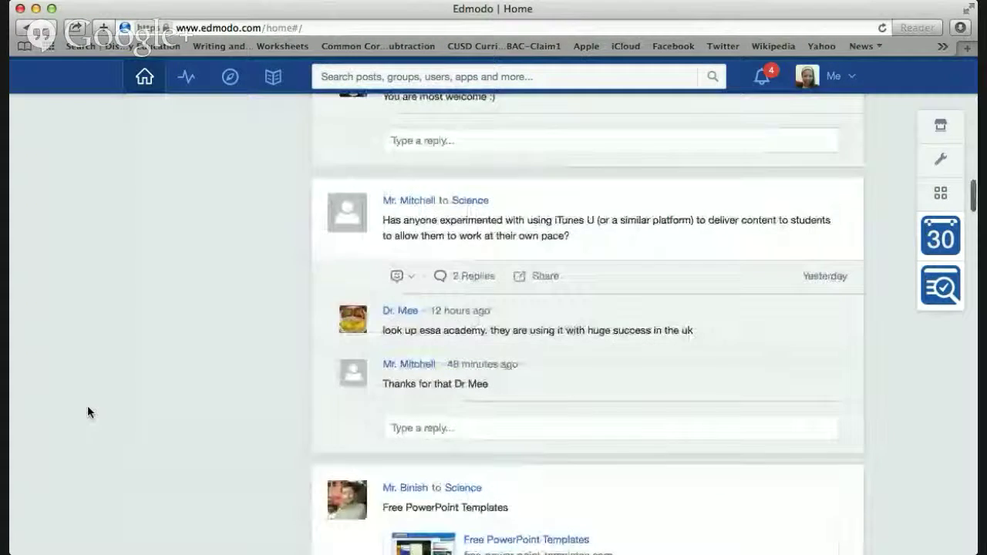
scroll(87, 412, "up", 20)
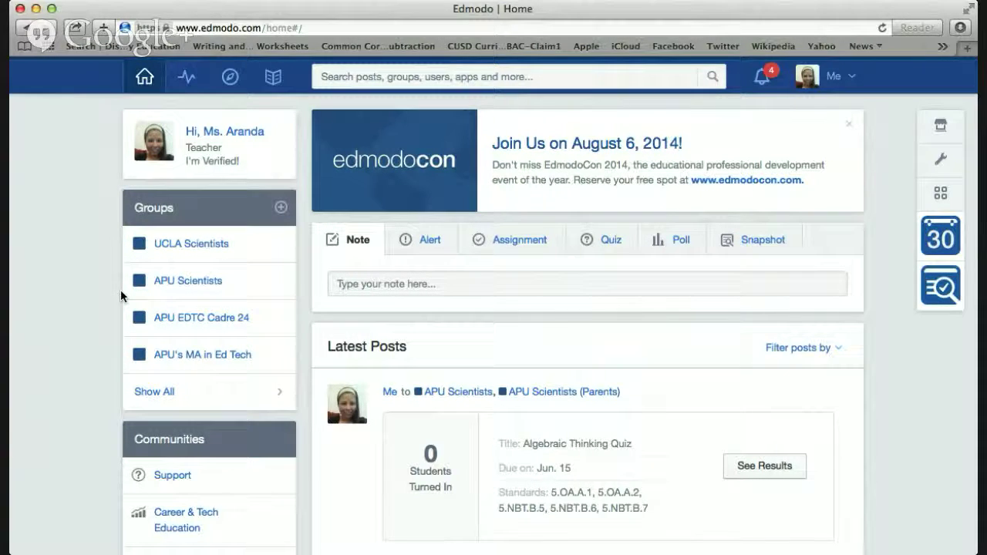
scroll(121, 292, "down", 5)
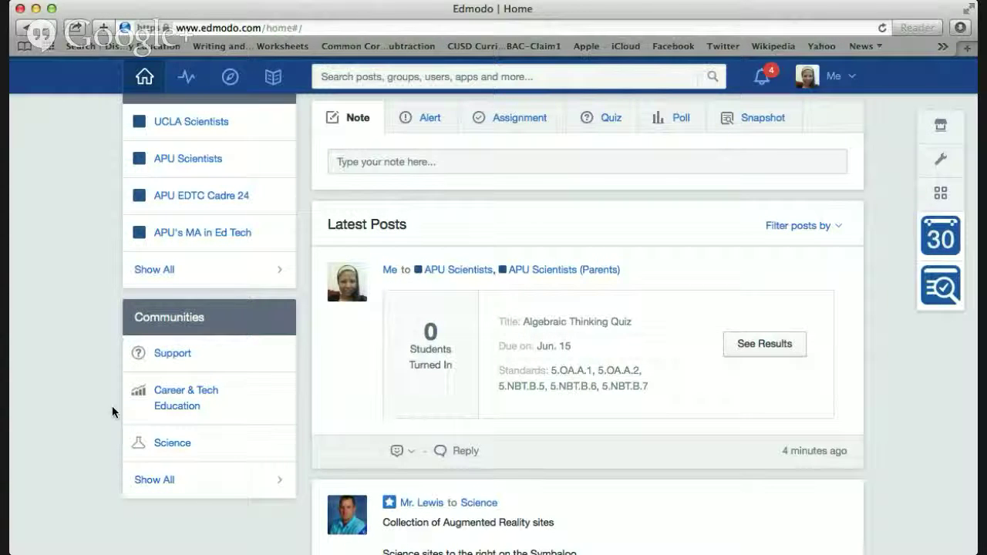
scroll(111, 412, "up", 3)
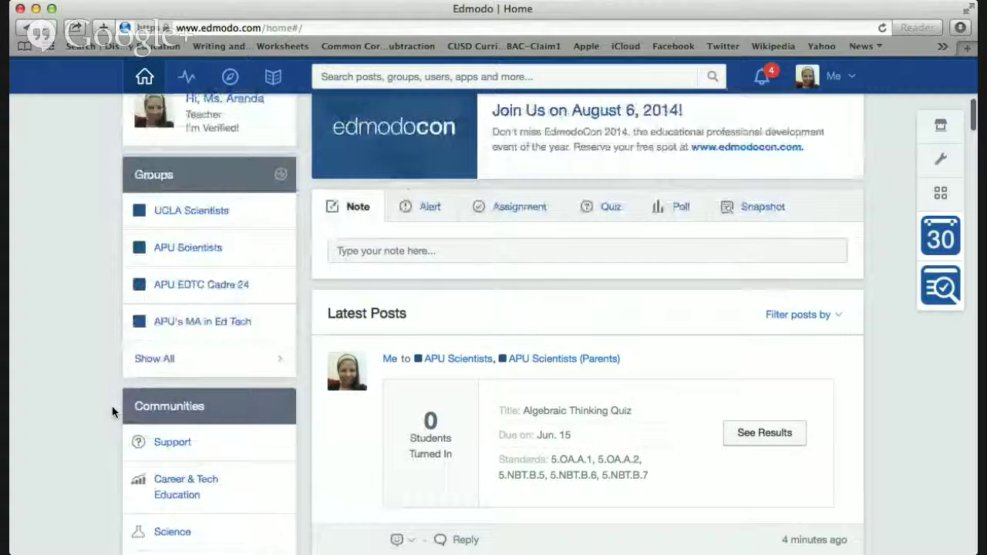
scroll(129, 479, "up", 1)
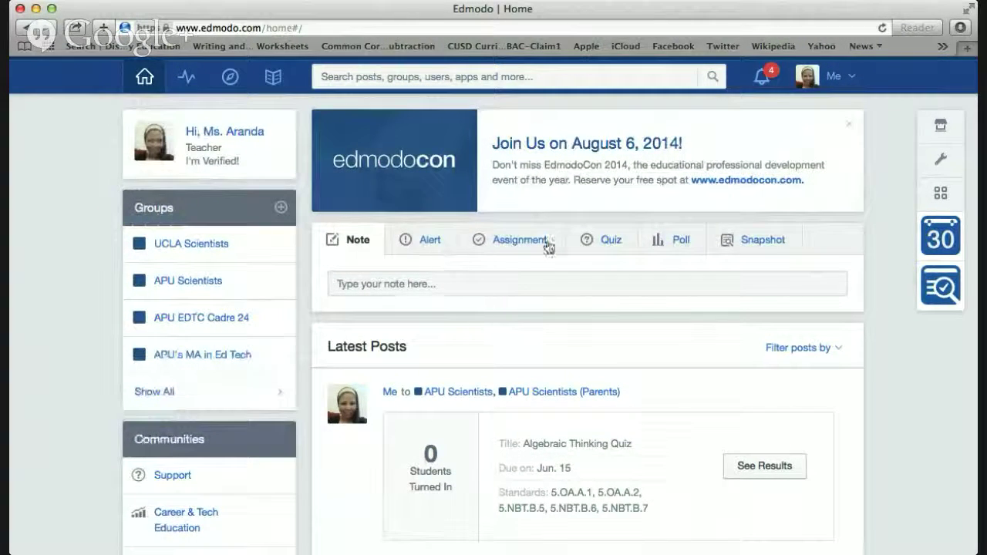
Step: View the Quiz and Poll post options, and launch Snapshot before returning to the home page
left_click(621, 251)
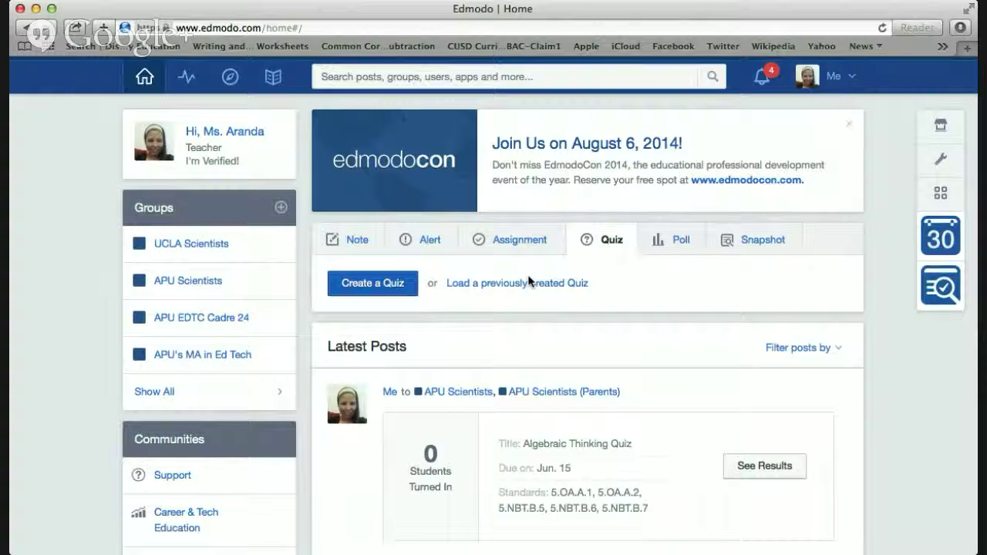
left_click(676, 254)
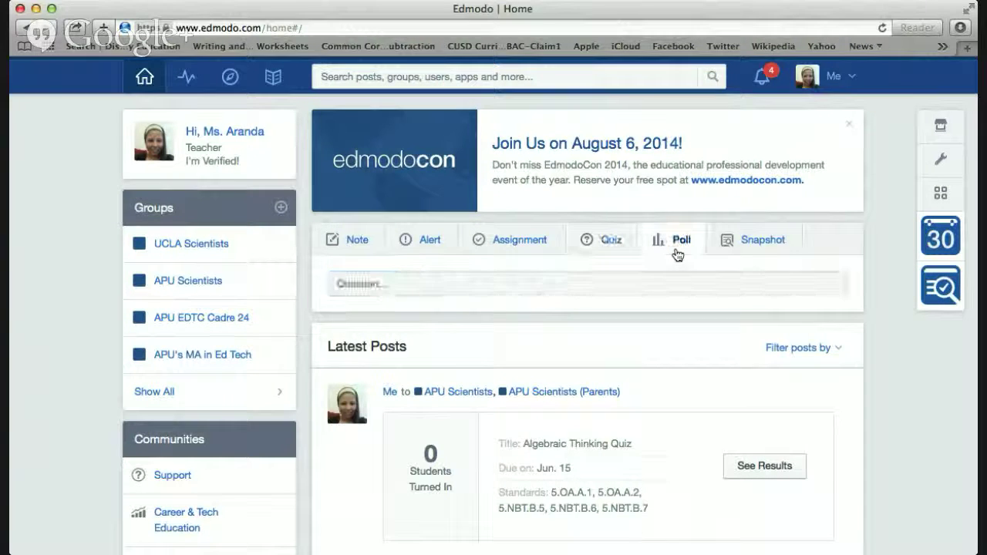
left_click(780, 250)
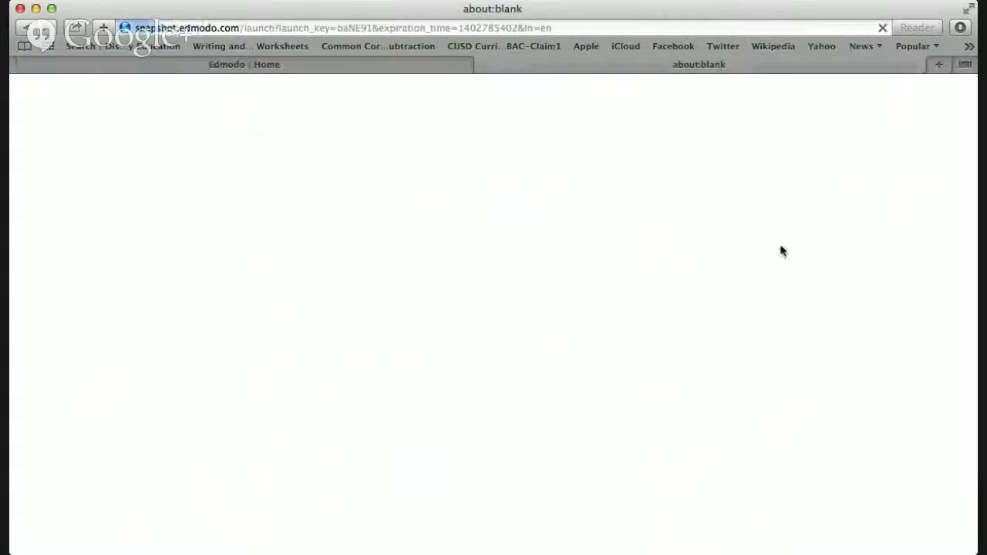
left_click(451, 66)
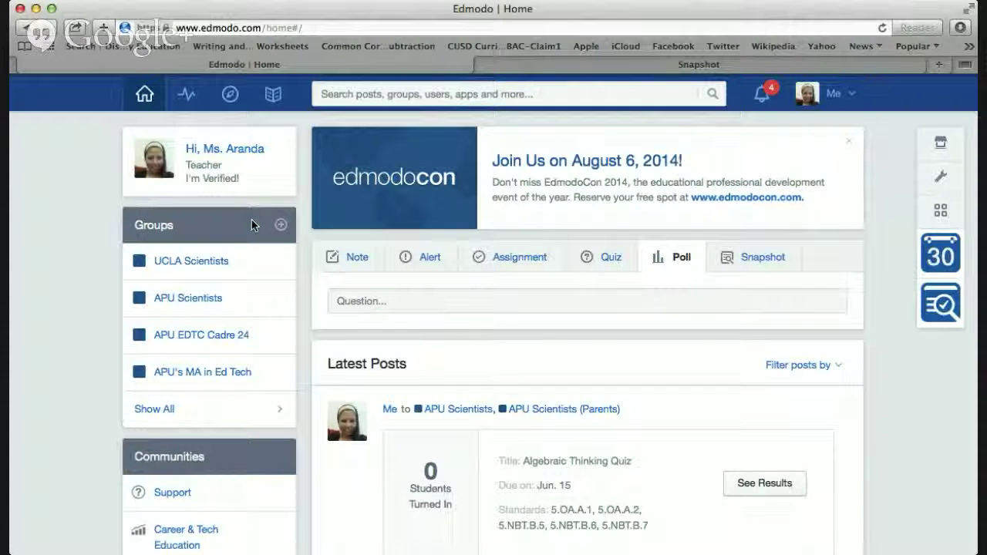
Step: Open the new group form, check its grade and subject area fields, and close it without creating a group
left_click(280, 224)
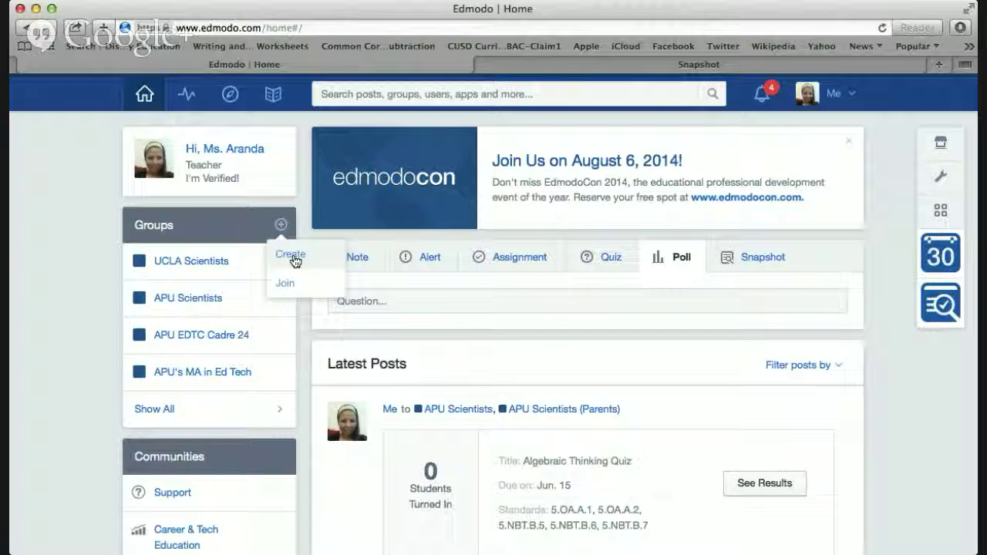
left_click(292, 256)
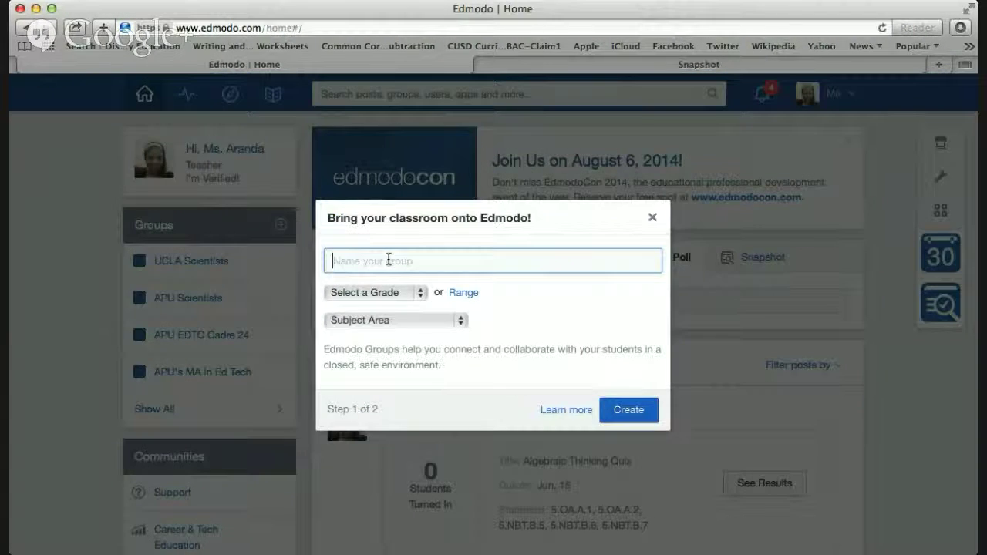
left_click(379, 294)
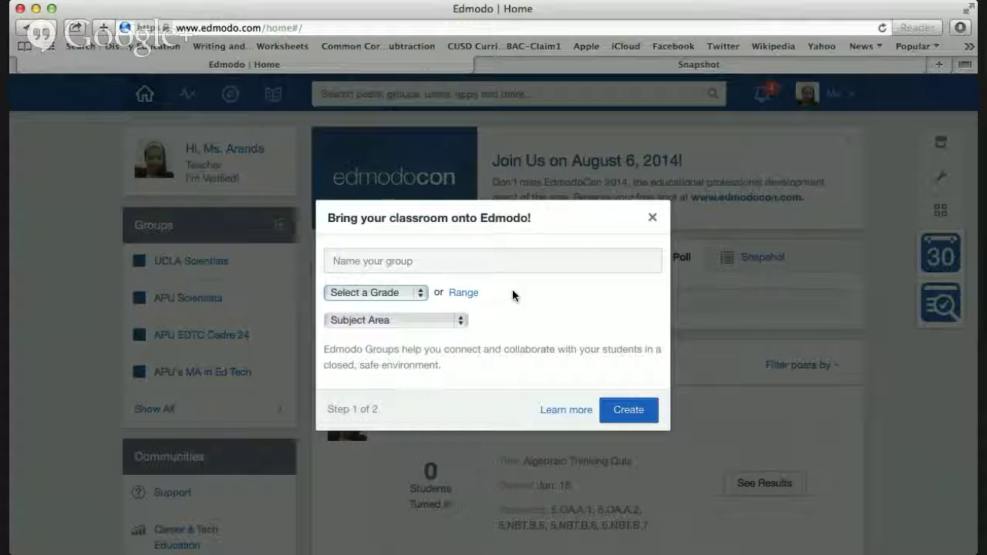
left_click(429, 321)
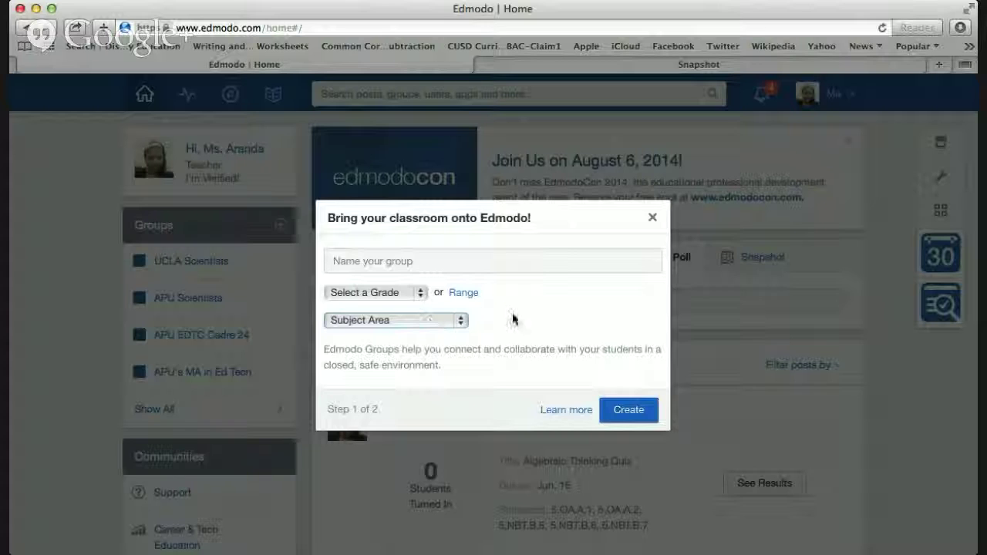
left_click(653, 217)
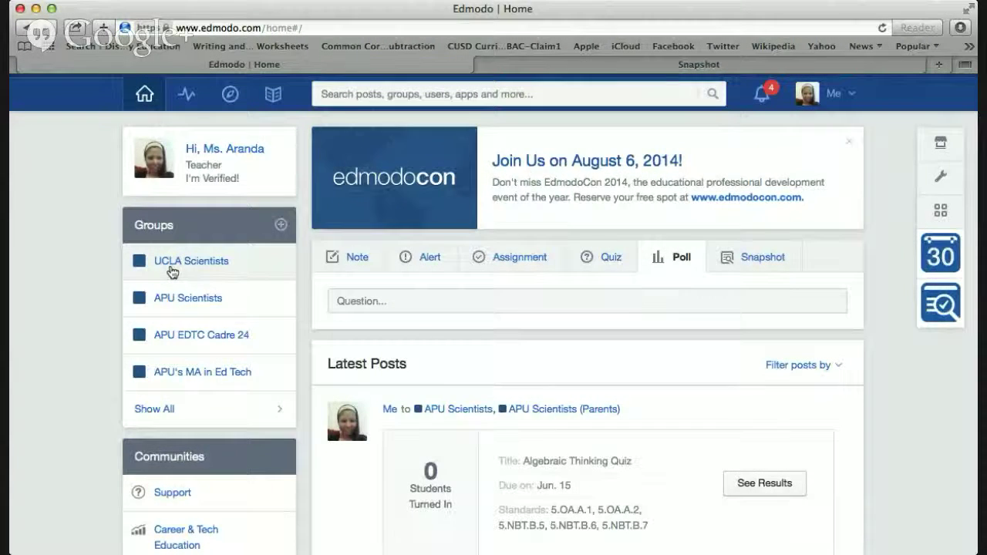
Step: Open the UCLA Scientists group and display its join URL
left_click(171, 264)
scroll(486, 284, "down", 2)
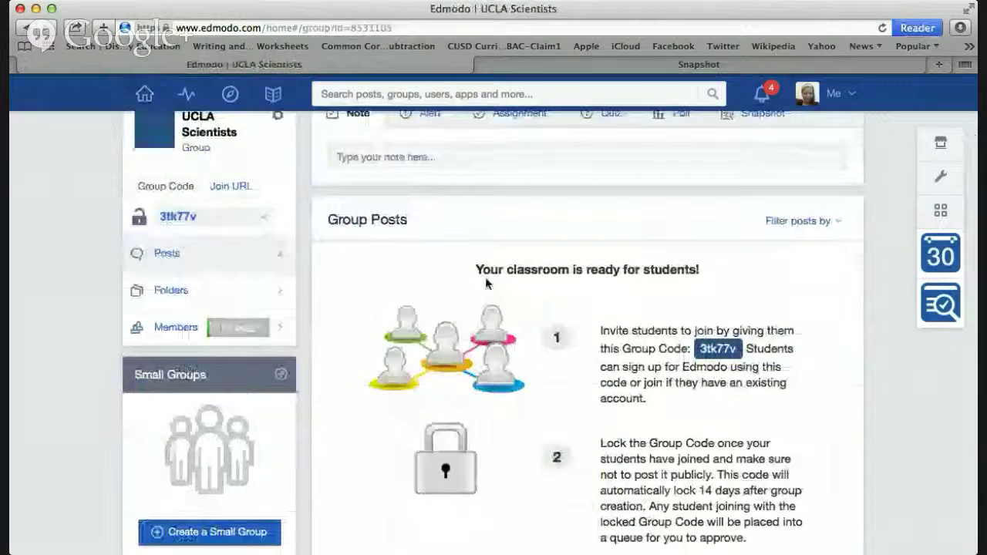
scroll(275, 260, "up", 1)
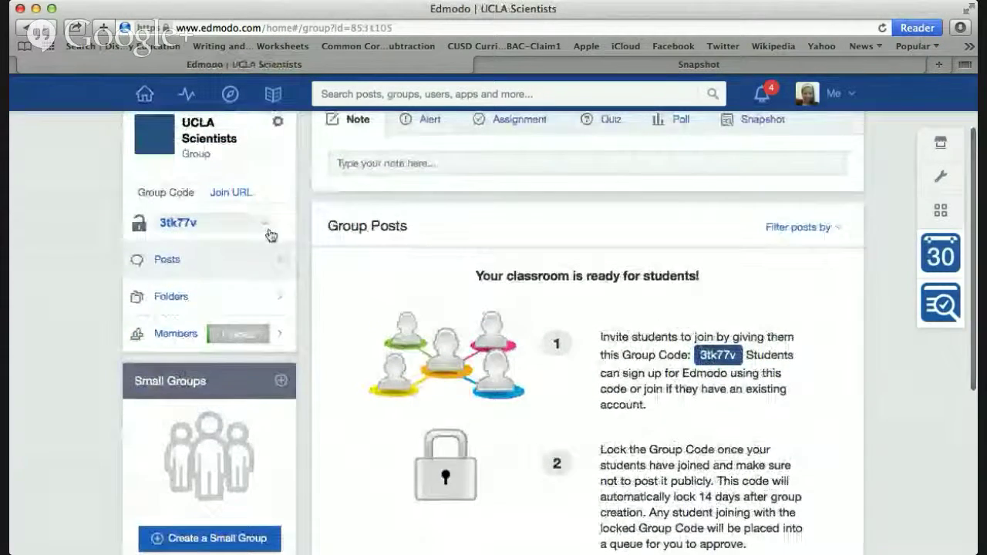
left_click(233, 195)
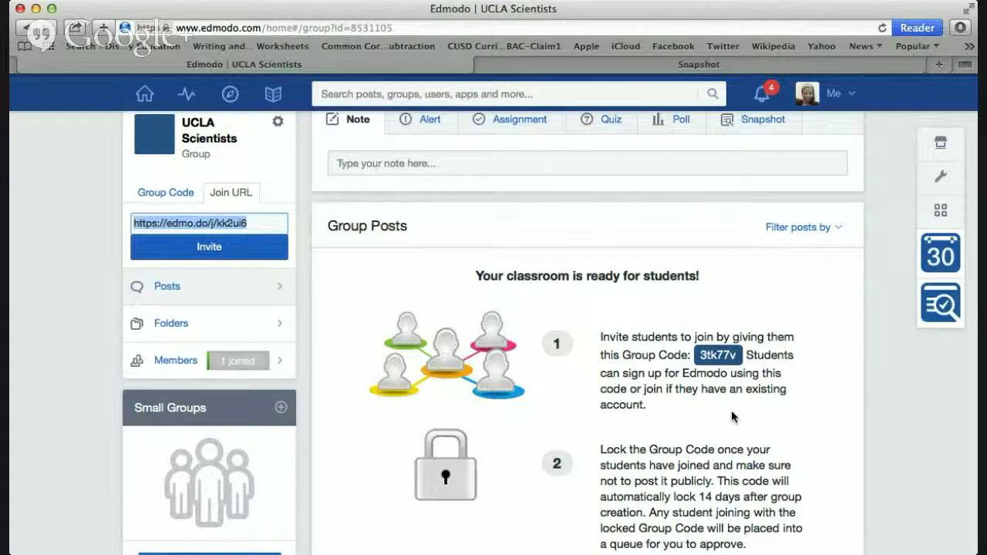
Step: Read the UCLA Scientists group's instructions on inviting students, locking the group code and sharing folders
scroll(731, 410, "down", 5)
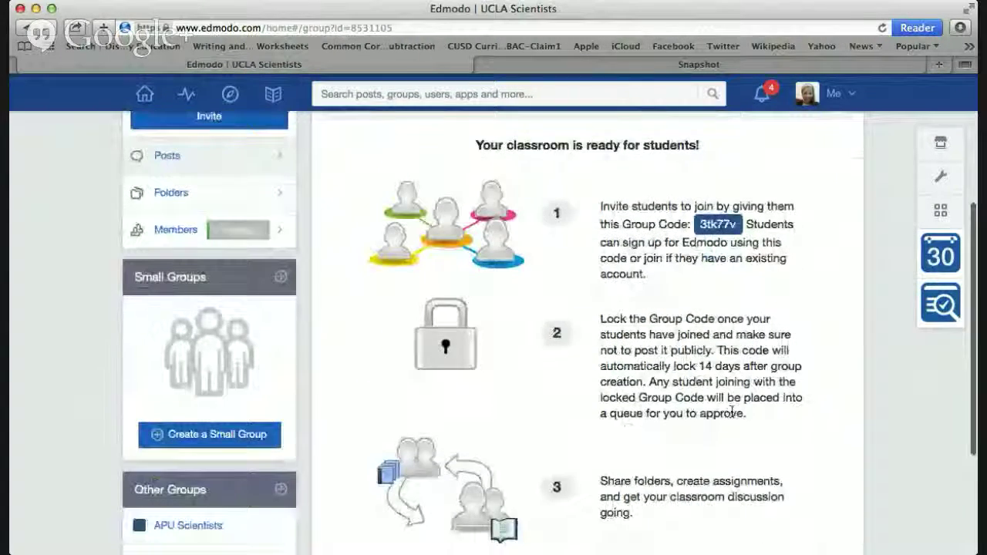
scroll(731, 411, "up", 5)
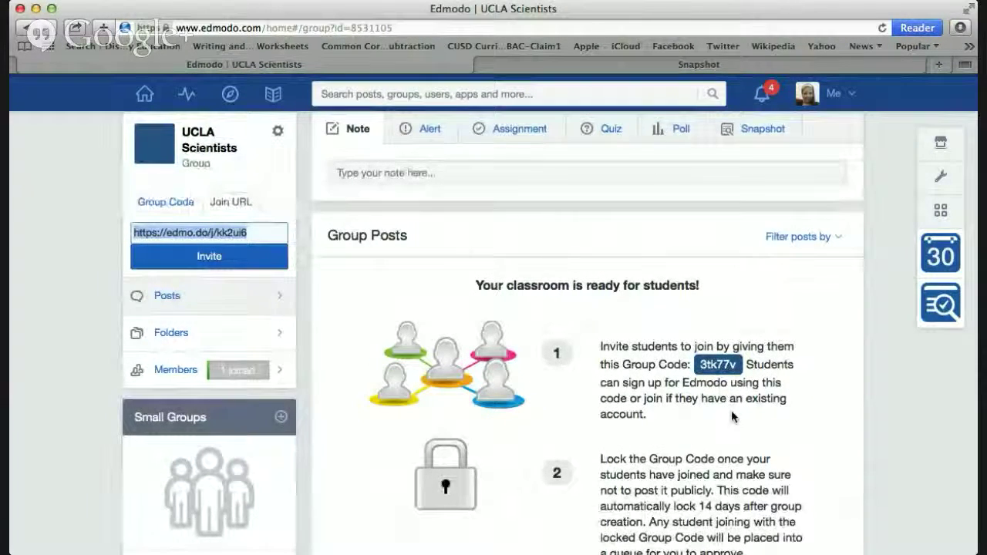
scroll(371, 195, "up", 1)
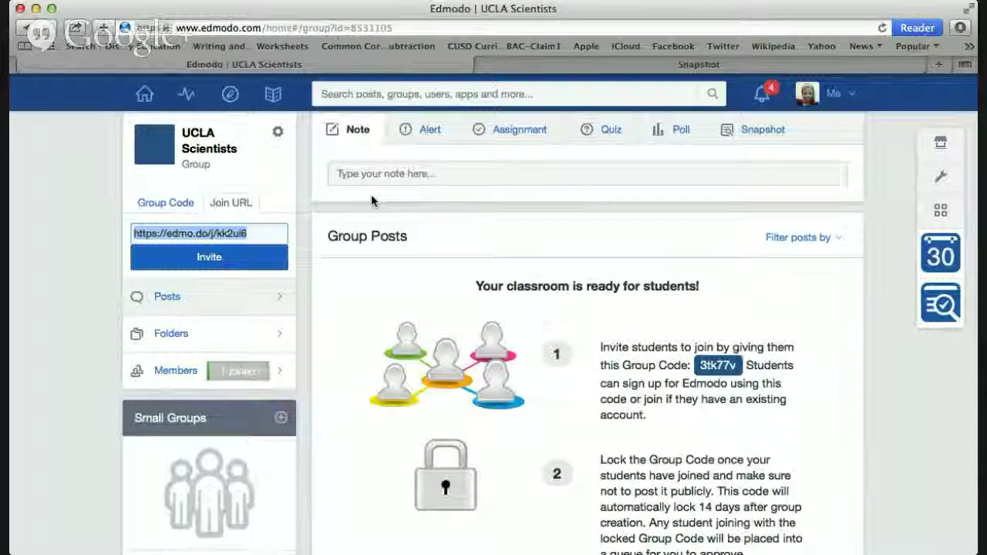
scroll(372, 199, "down", 3)
scroll(371, 200, "down", 3)
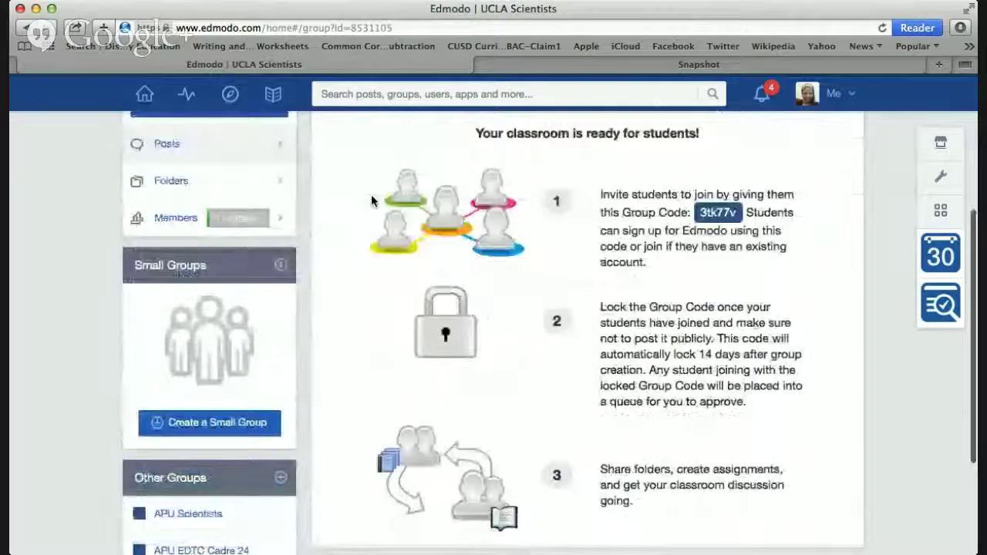
scroll(371, 200, "down", 3)
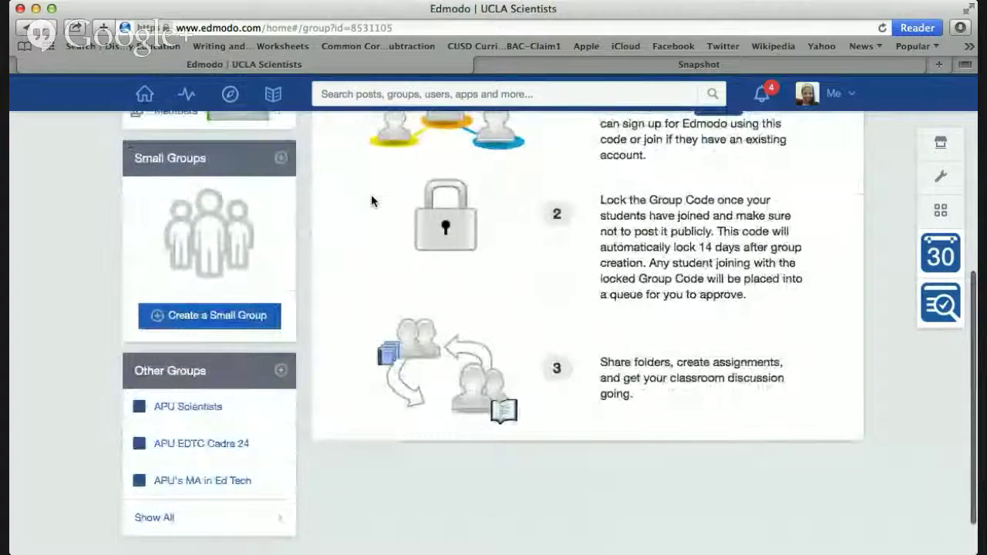
scroll(376, 198, "up", 5)
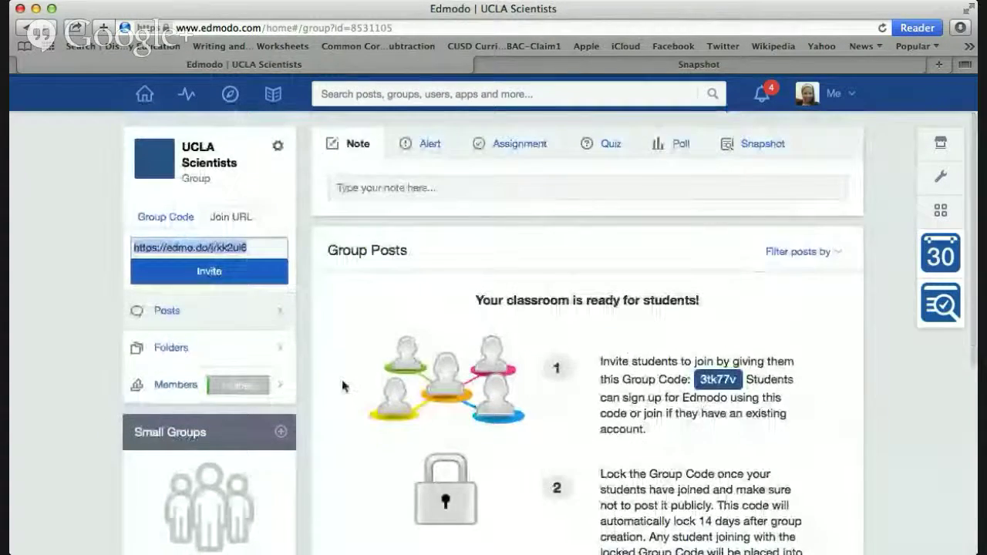
Step: Review the APU Scientists group's posts and members list, and return to the home page
left_click(32, 29)
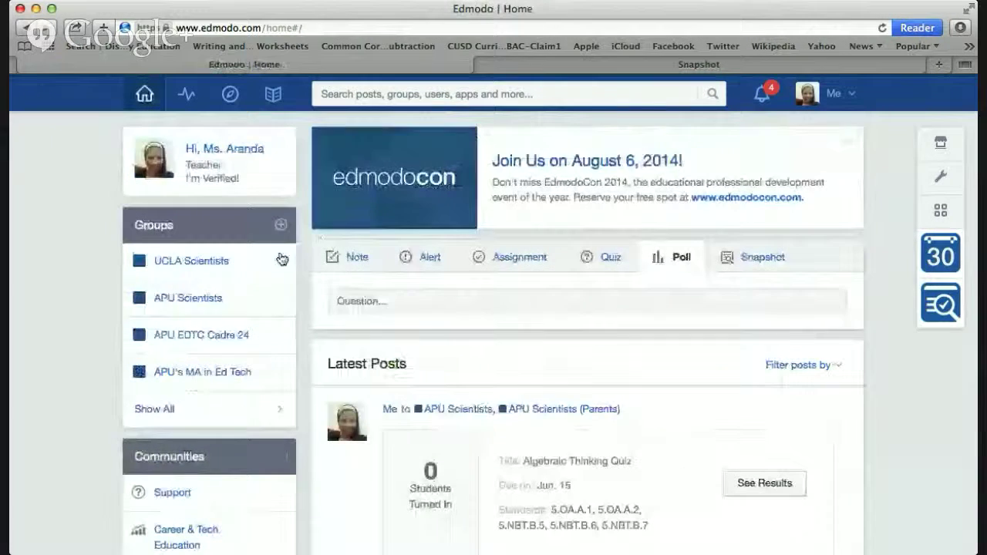
left_click(215, 303)
scroll(929, 446, "down", 3)
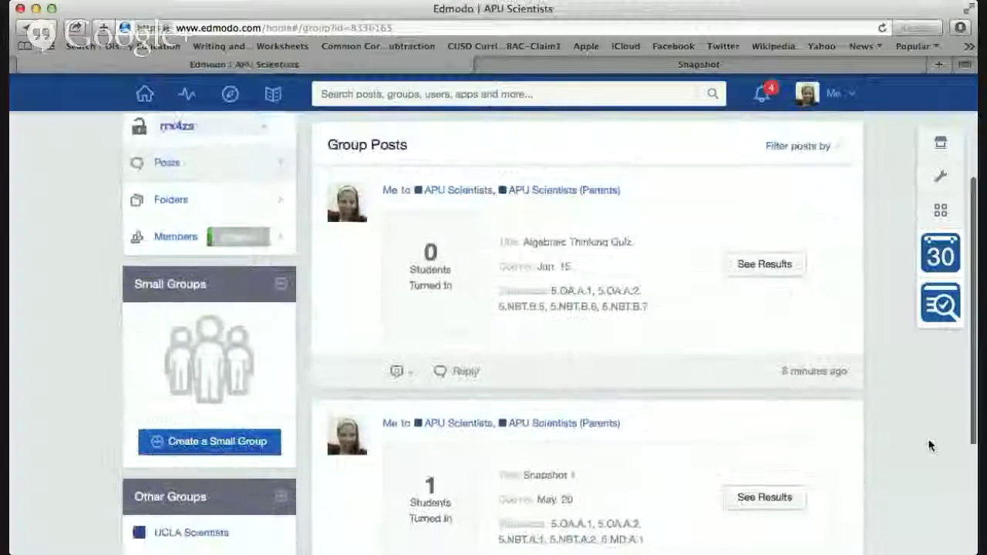
scroll(929, 446, "down", 4)
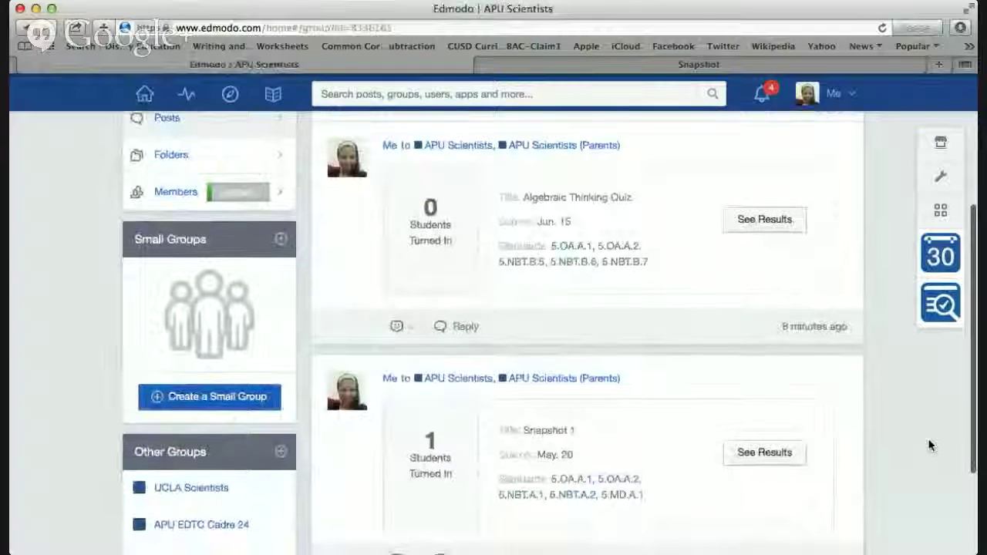
scroll(930, 446, "up", 8)
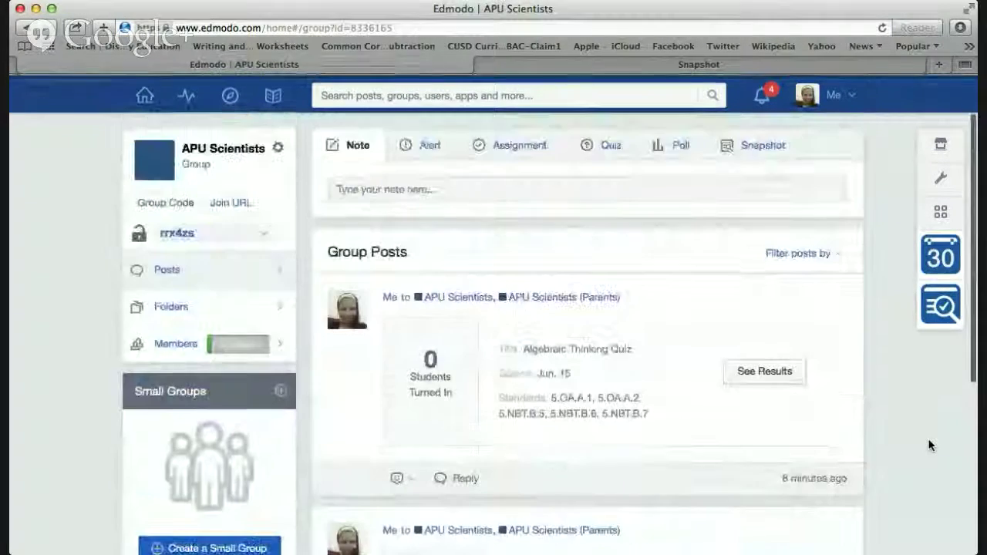
left_click(182, 343)
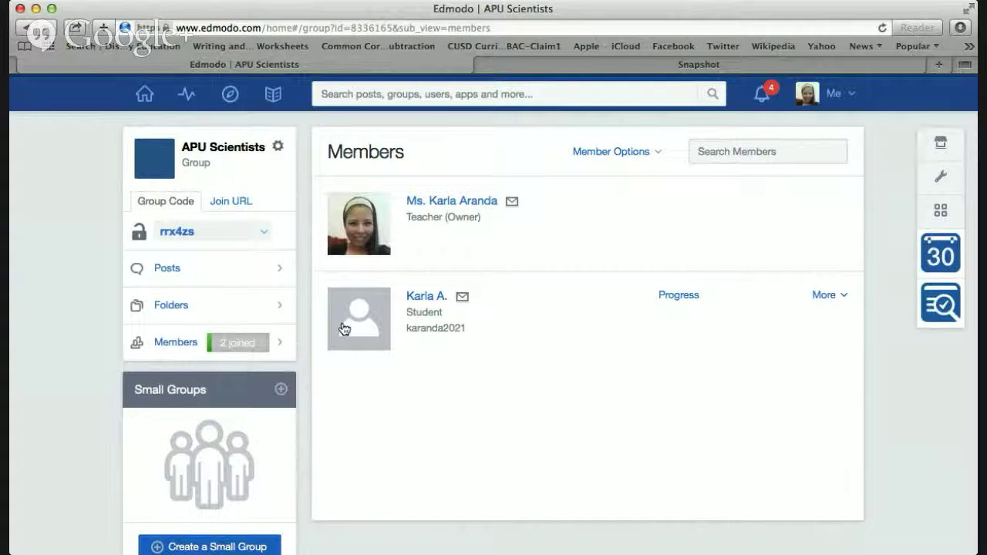
left_click(145, 106)
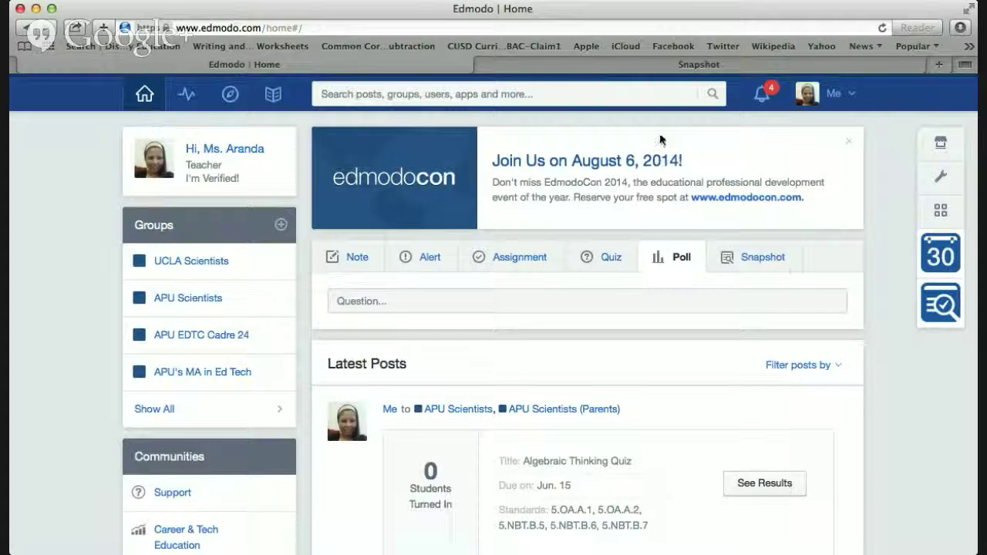
Step: Start a new Snapshot for the APU Scientists group with Math as the subject
left_click(685, 69)
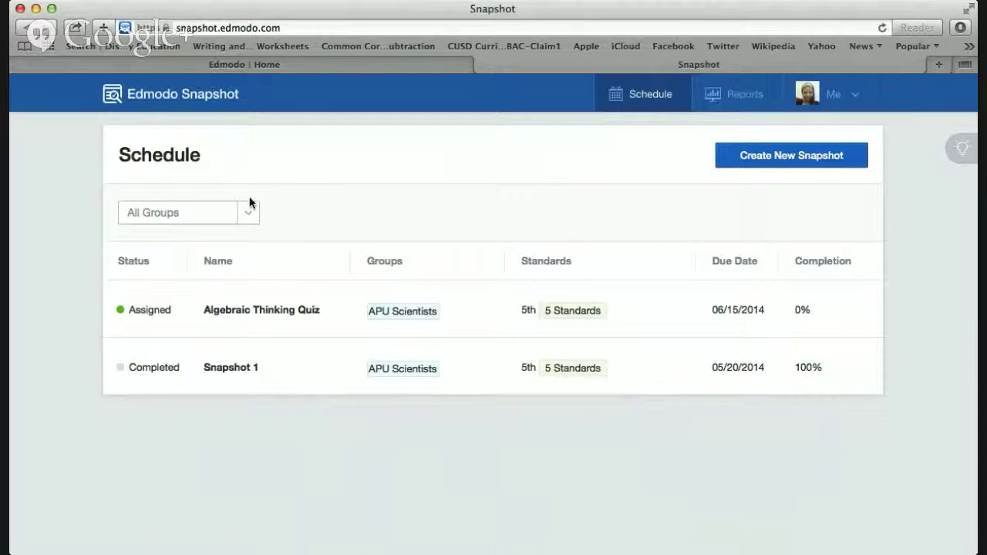
left_click(794, 166)
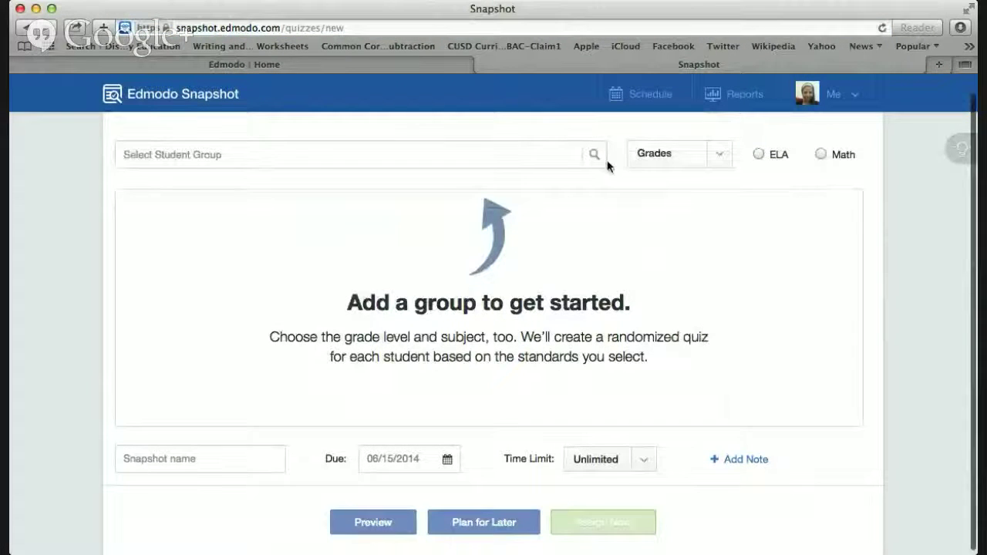
left_click(474, 146)
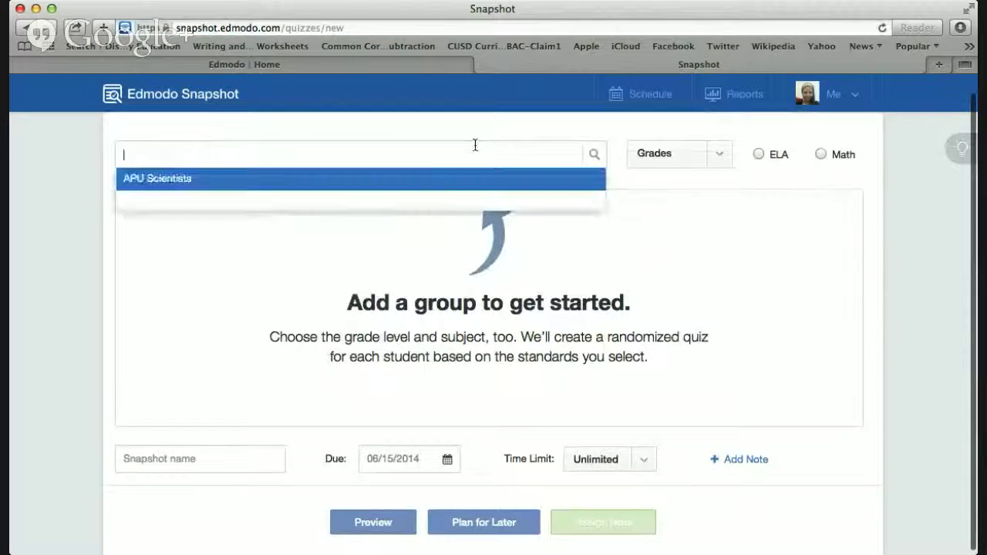
left_click(360, 179)
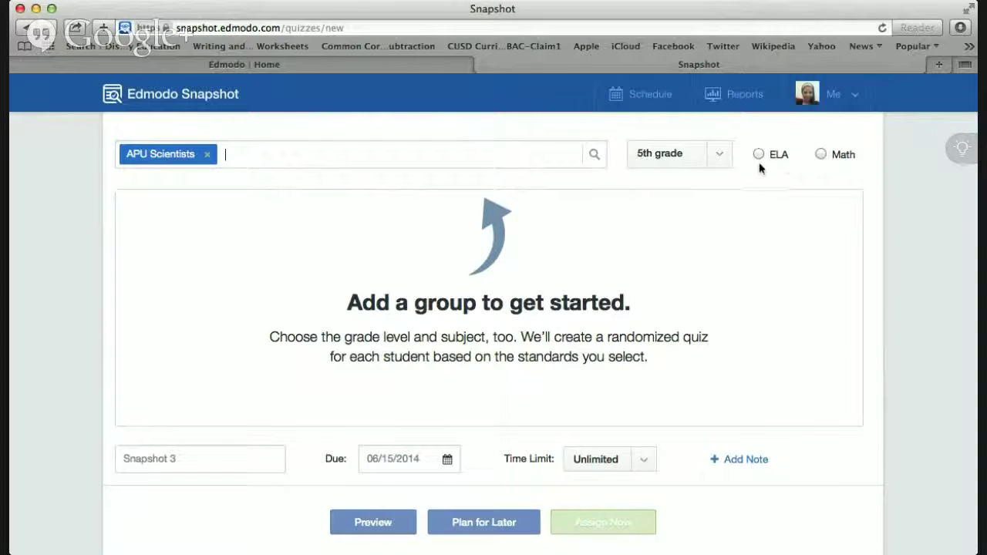
left_click(823, 156)
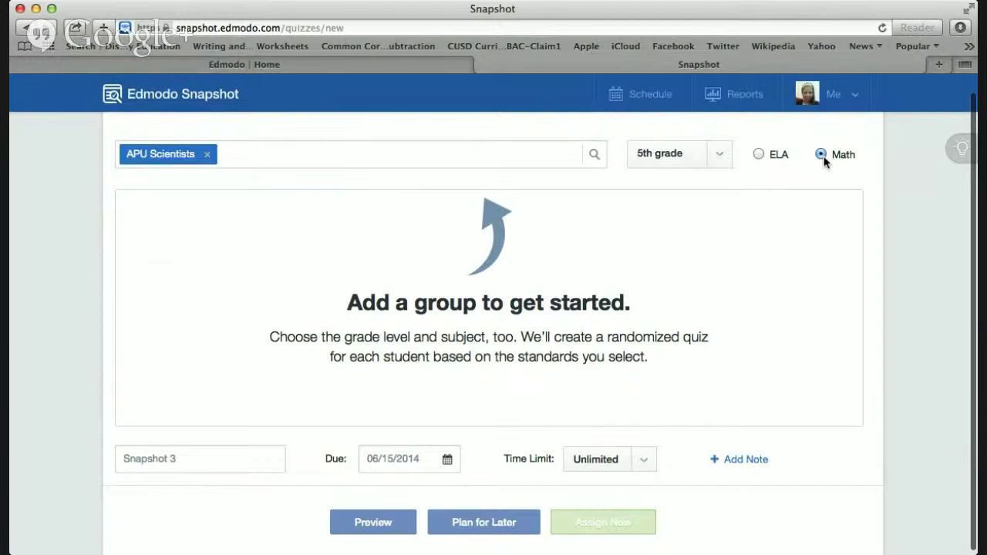
Step: Remove the preselected standards NBT.3a, NBT.3b and NBT.4 under Number & Operations in Base Ten
scroll(792, 265, "down", 2)
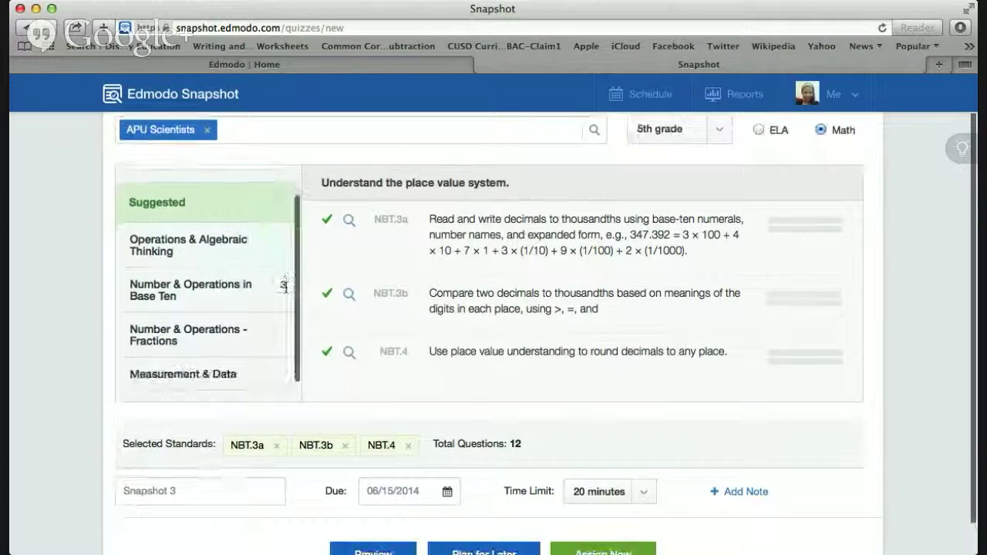
scroll(284, 286, "down", 2)
left_click(247, 232)
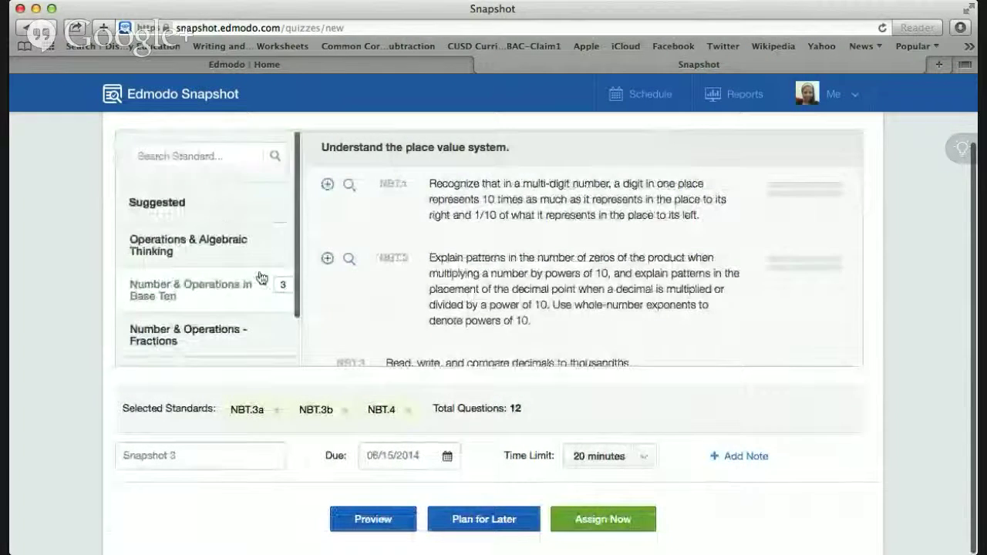
scroll(327, 209, "down", 4)
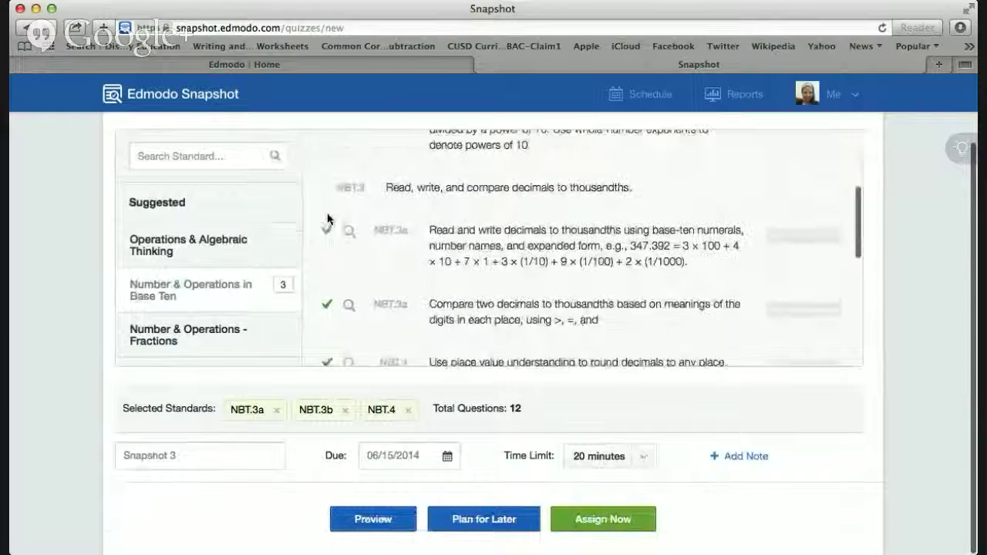
left_click(327, 229)
left_click(327, 304)
scroll(323, 305, "down", 2)
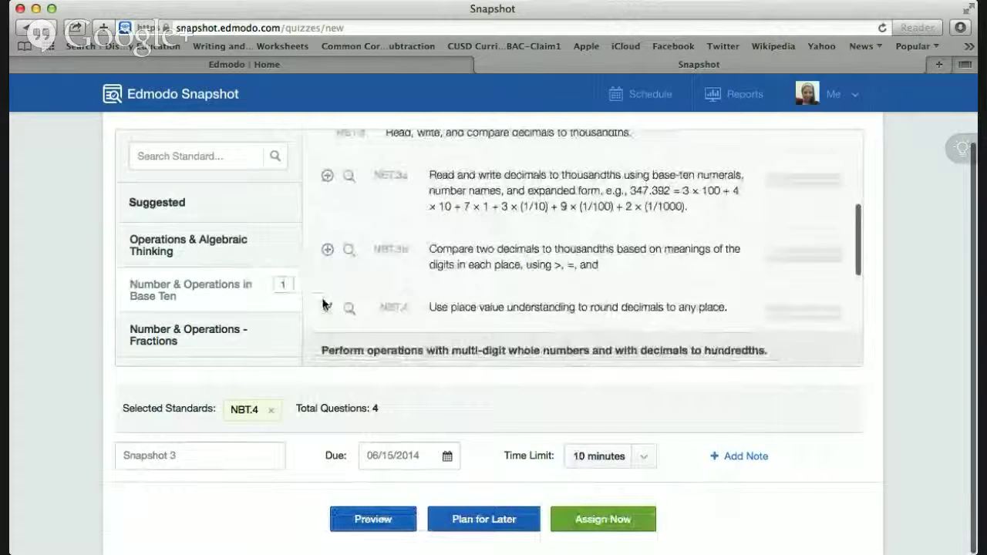
left_click(325, 305)
scroll(324, 309, "down", 3)
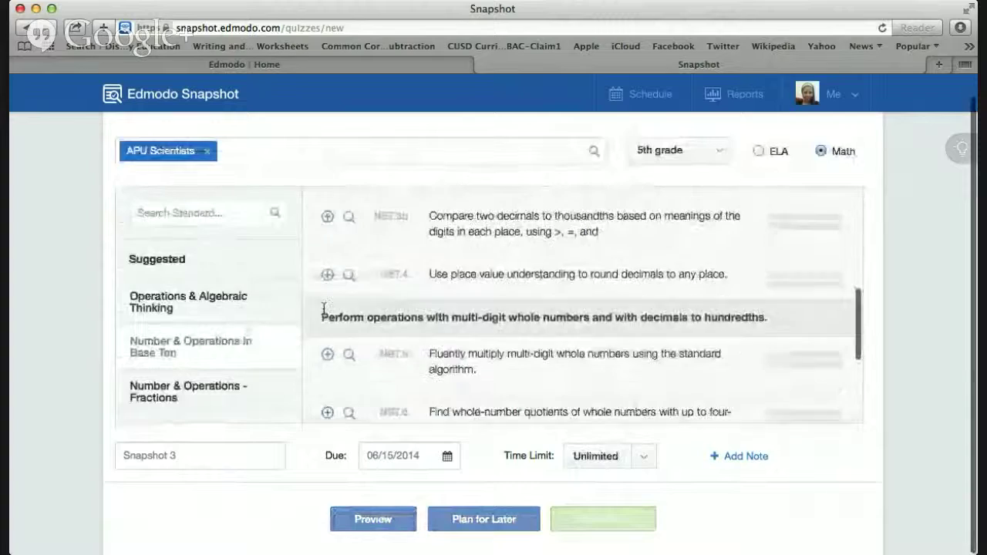
scroll(324, 312, "down", 3)
Step: Add the Operations & Algebraic Thinking standards OA.1 and OA.2 to the snapshot
scroll(324, 313, "up", 10)
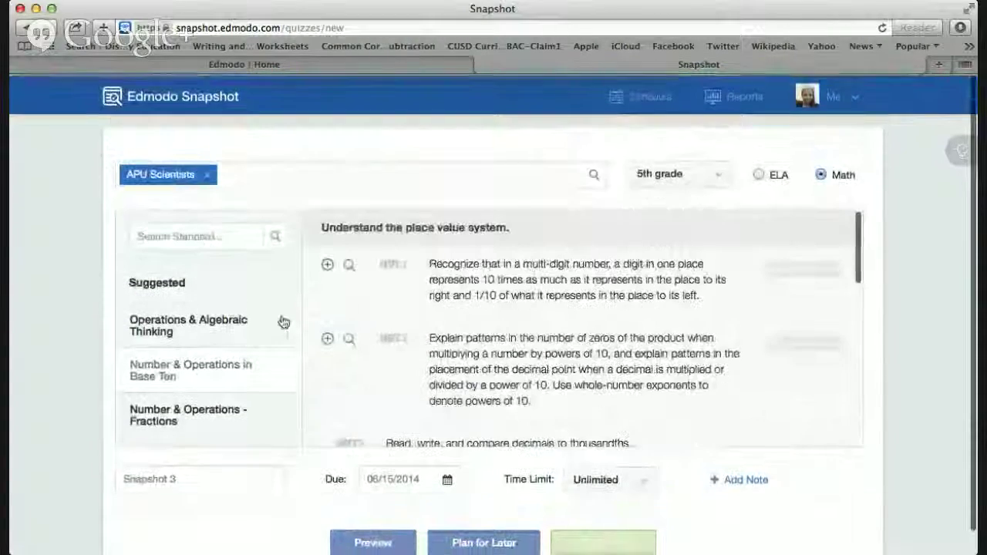
left_click(240, 341)
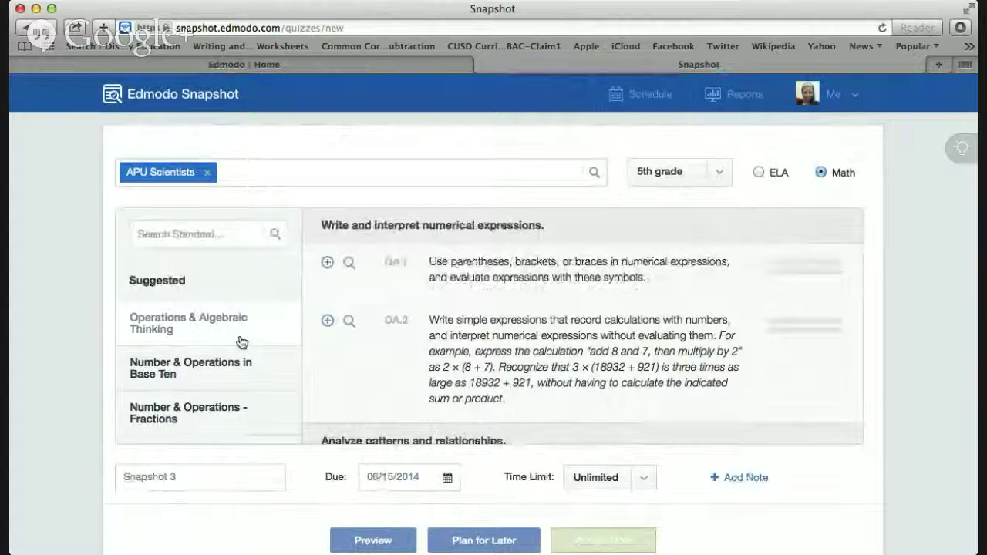
scroll(236, 304, "down", 1)
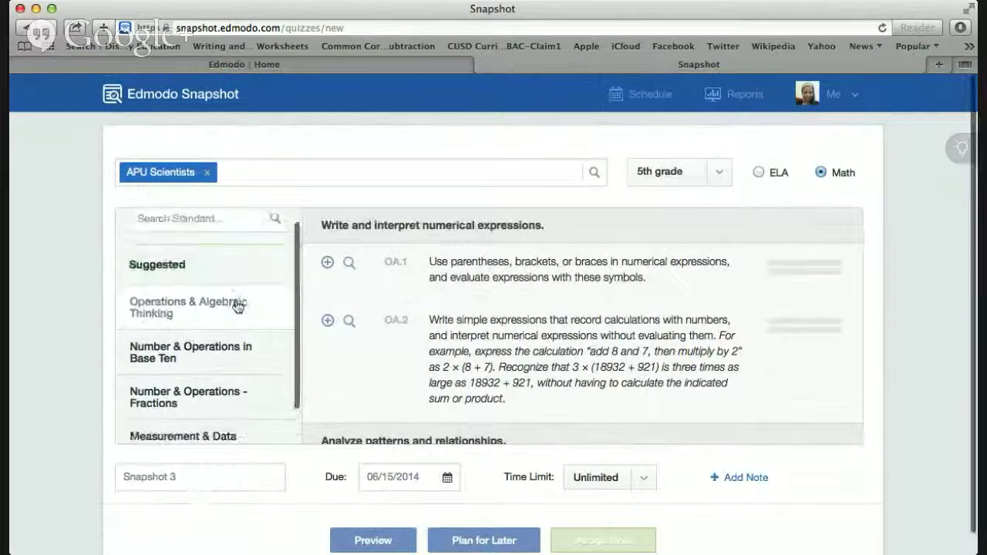
scroll(231, 286, "down", 2)
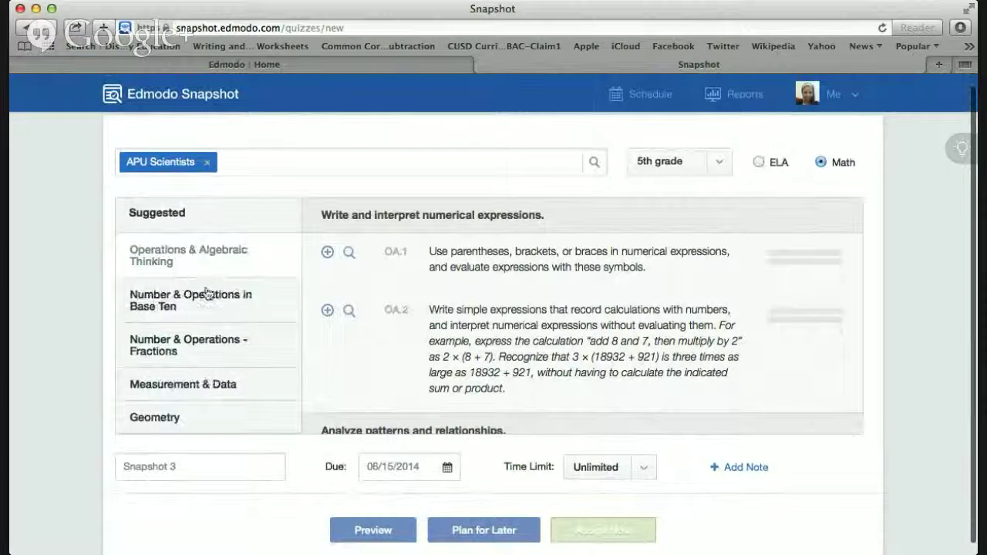
scroll(221, 386, "up", 3)
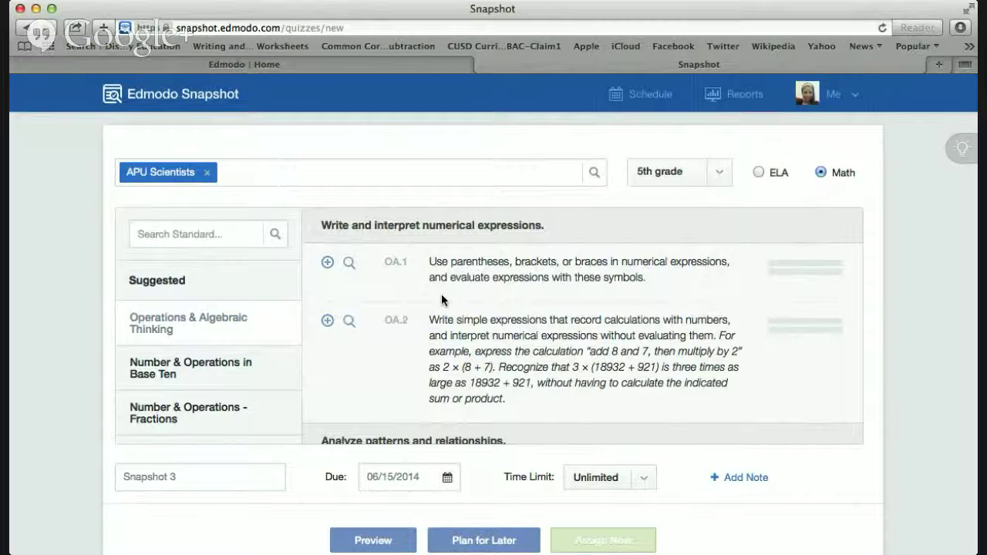
left_click(325, 266)
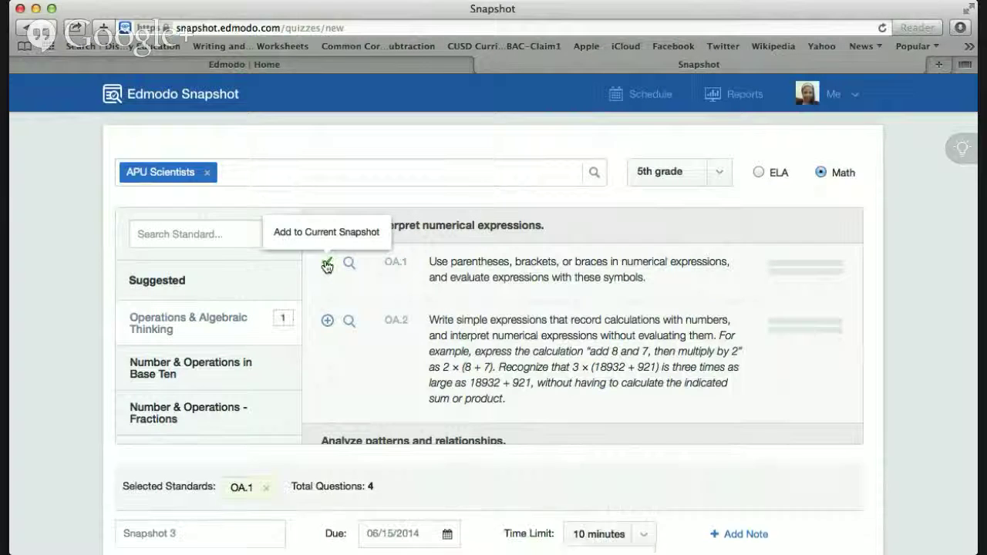
left_click(328, 320)
scroll(359, 366, "down", 2)
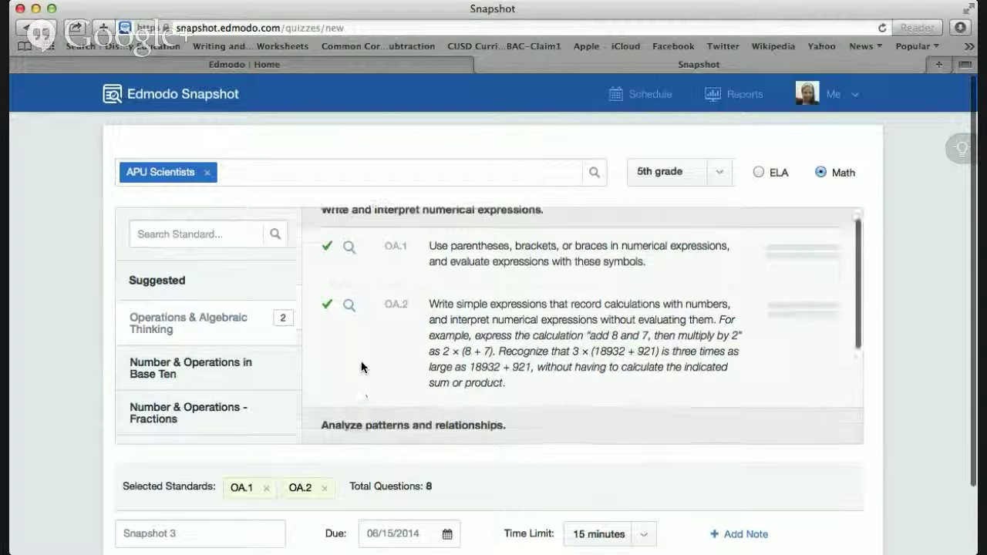
scroll(398, 303, "up", 1)
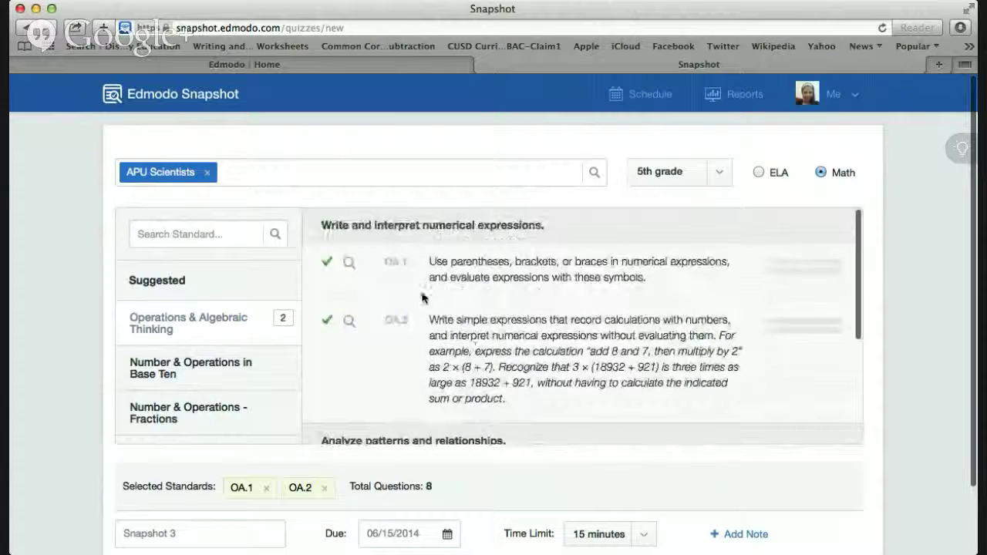
scroll(474, 347, "down", 4)
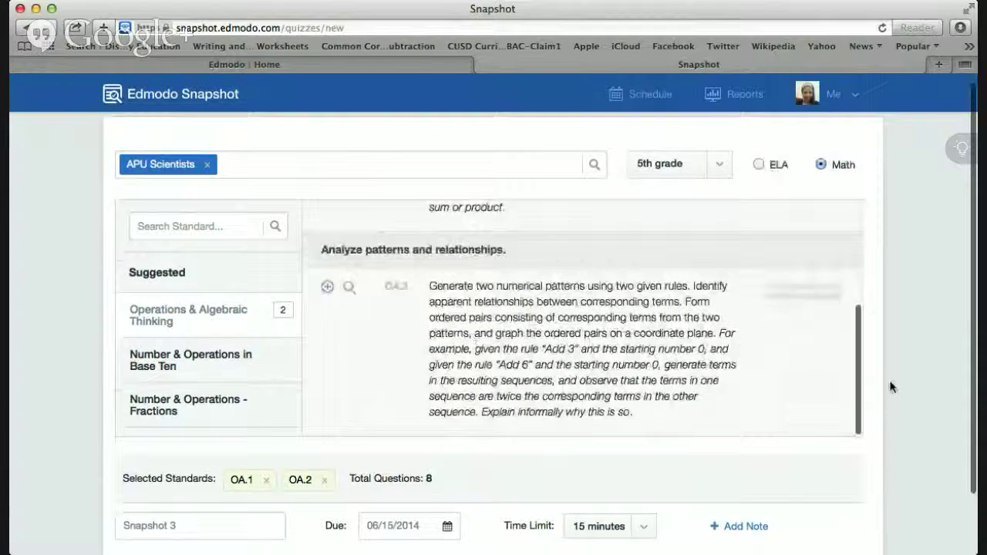
Step: Name the snapshot "Algebraic Thinking Quiz"
scroll(890, 385, "down", 2)
left_click(169, 458)
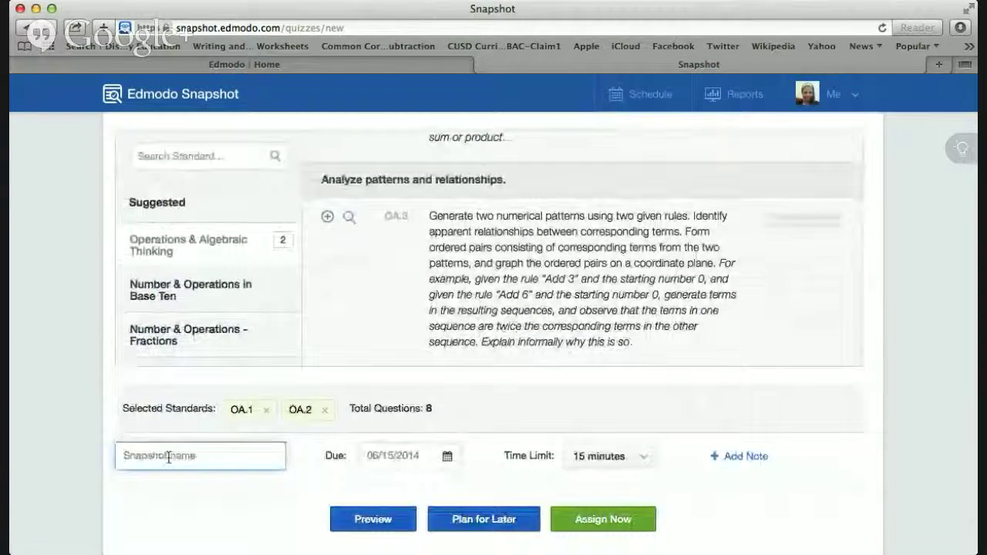
type("Algebraic Thinking Quiz")
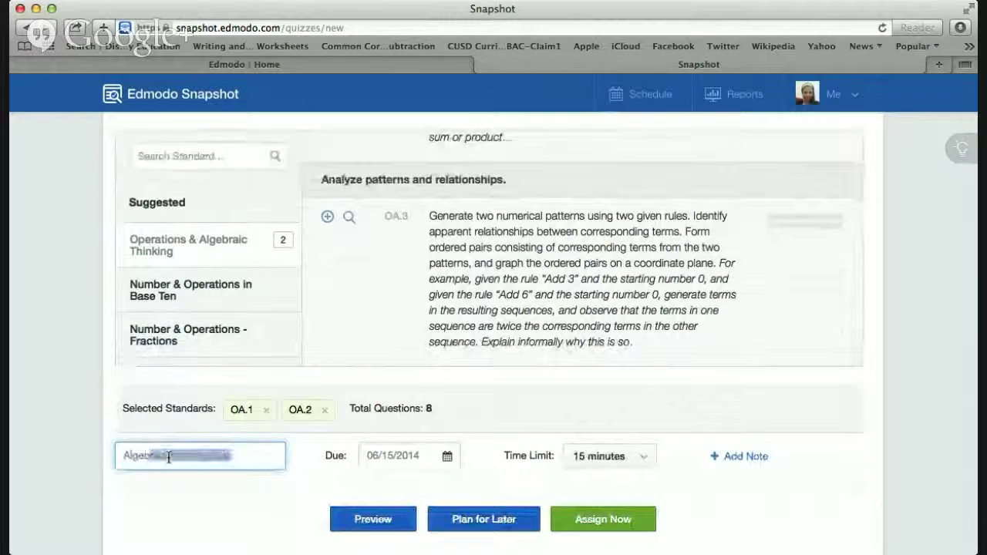
left_click(307, 478)
Step: Set the snapshot's due date to 06/20/2014 and its time limit to Unlimited
left_click(410, 456)
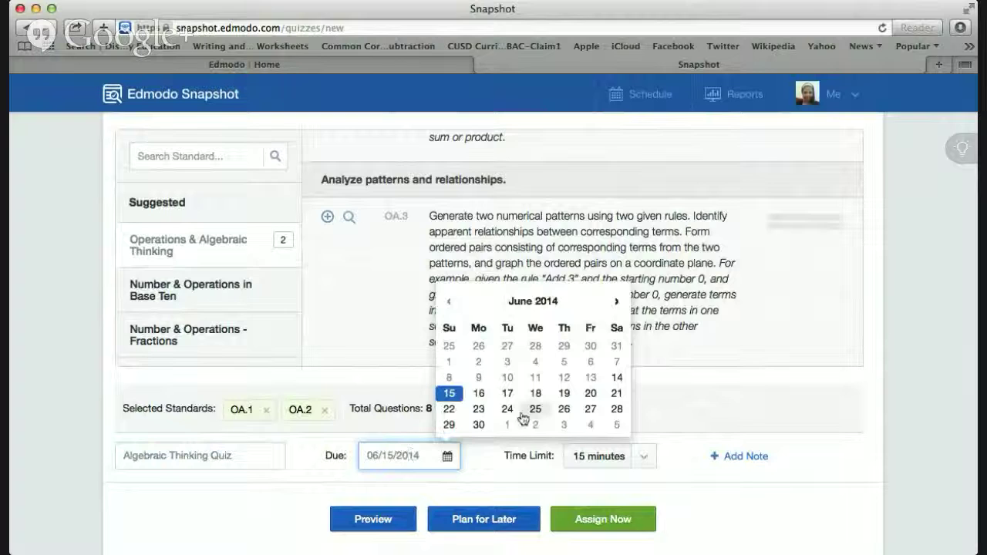
left_click(591, 395)
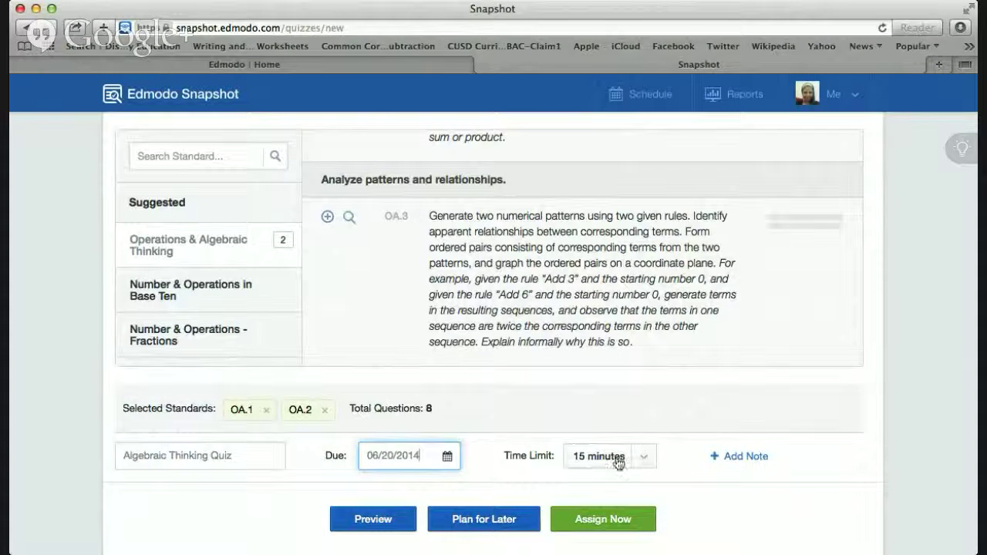
left_click(652, 464)
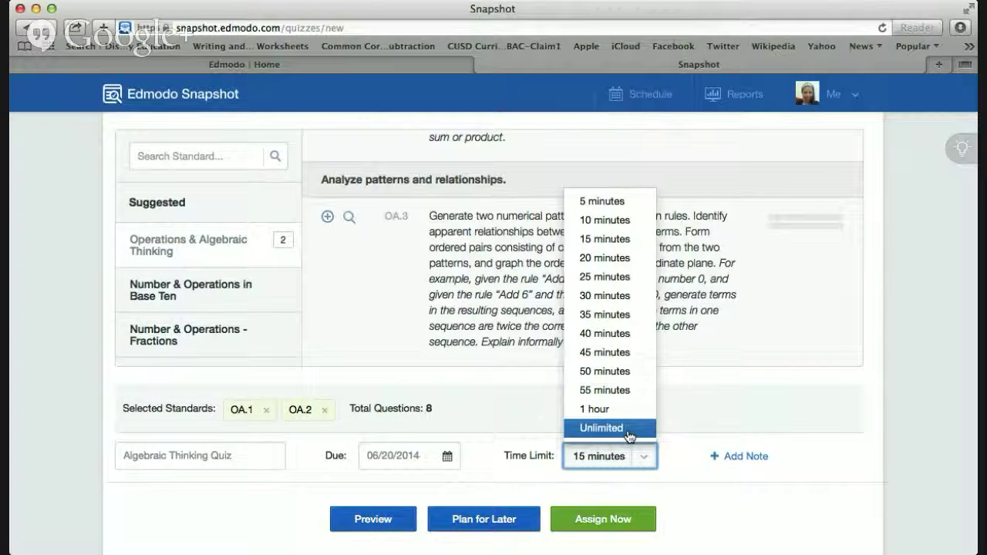
left_click(628, 431)
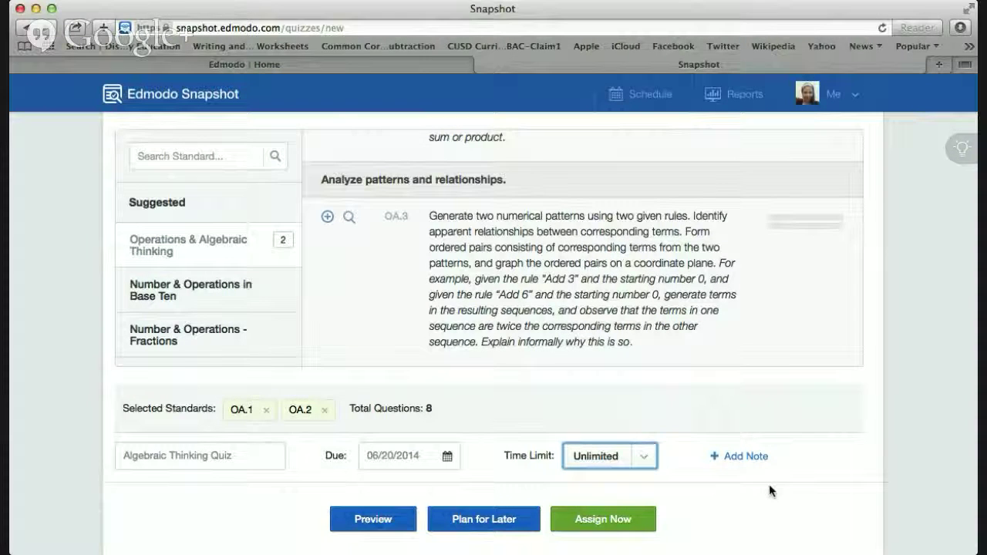
Step: Preview the first four questions of the Algebraic Thinking Quiz and close the preview
scroll(769, 484, "down", 1)
left_click(352, 518)
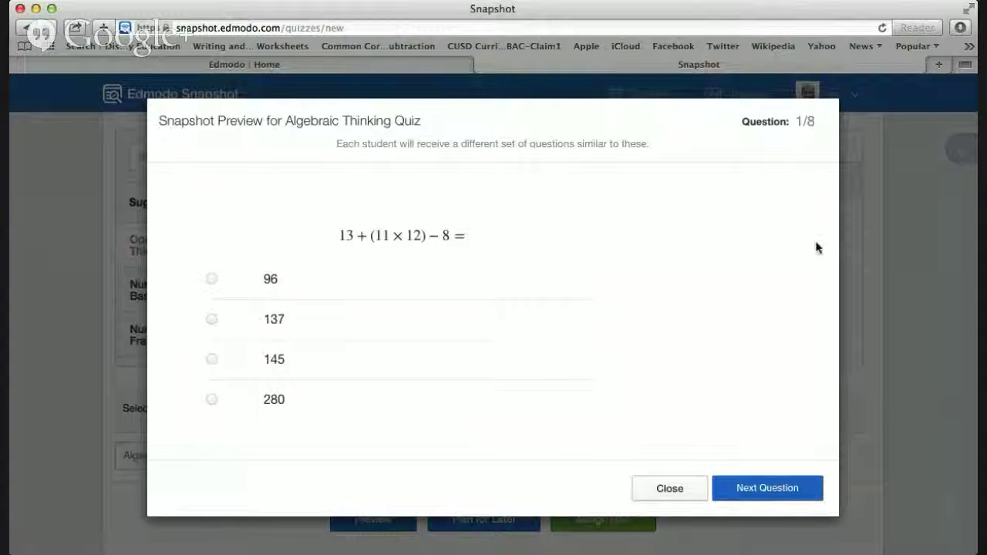
left_click(748, 489)
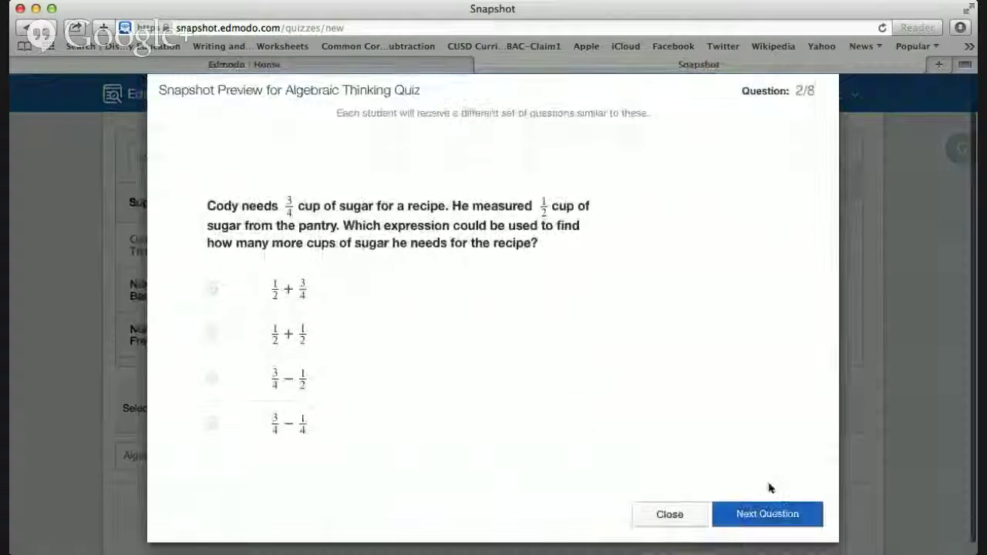
left_click(780, 520)
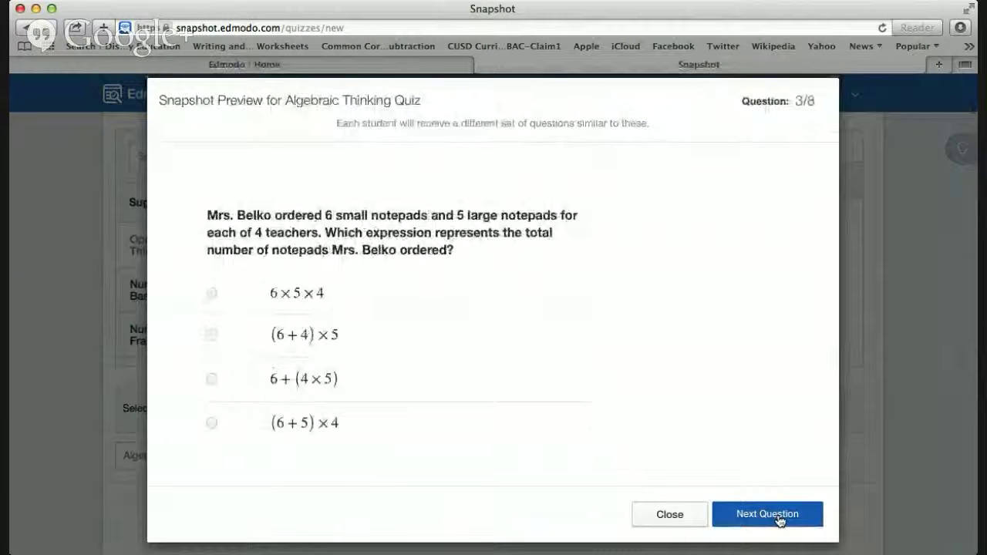
left_click(779, 521)
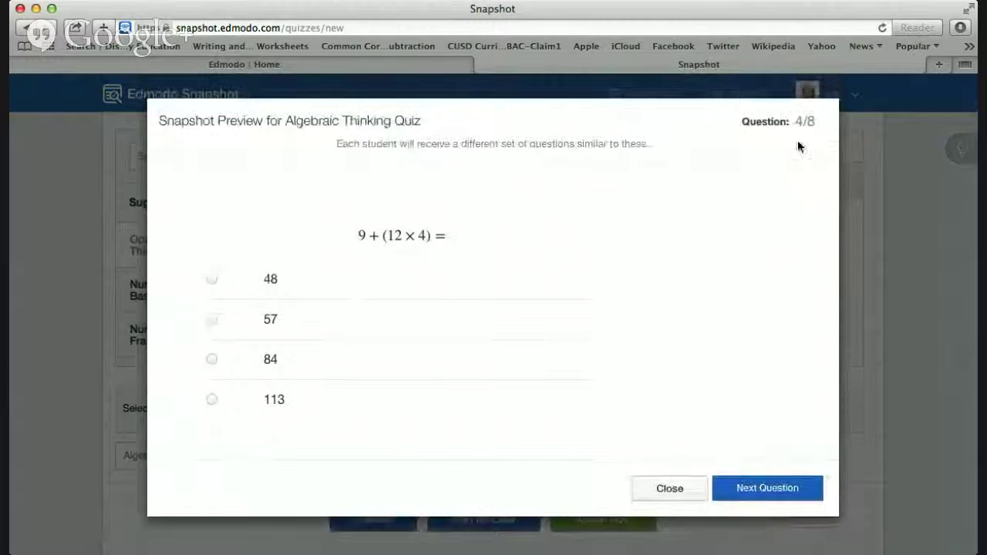
left_click(668, 489)
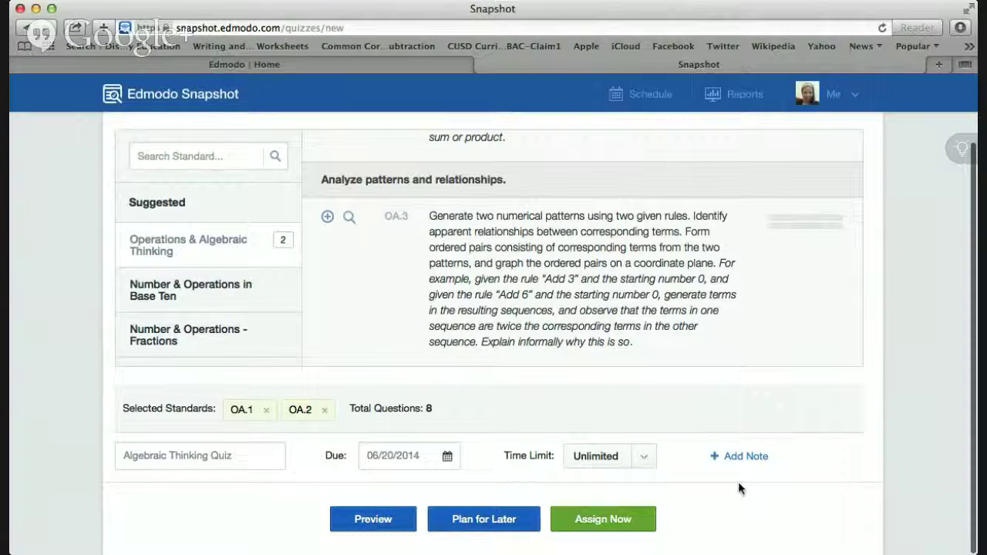
scroll(738, 483, "up", 2)
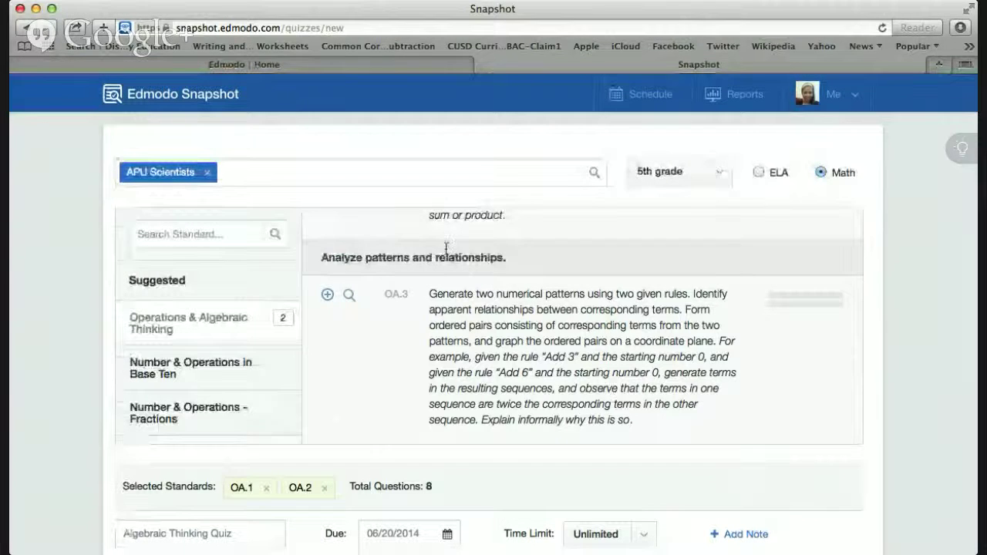
Step: Return to the Edmodo home page and look over the latest posts
left_click(399, 68)
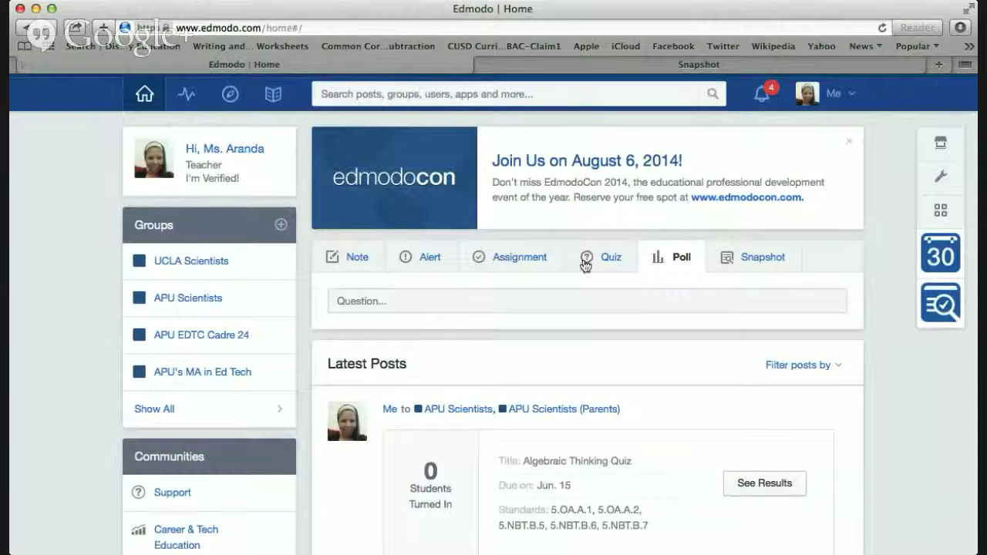
scroll(889, 421, "down", 1)
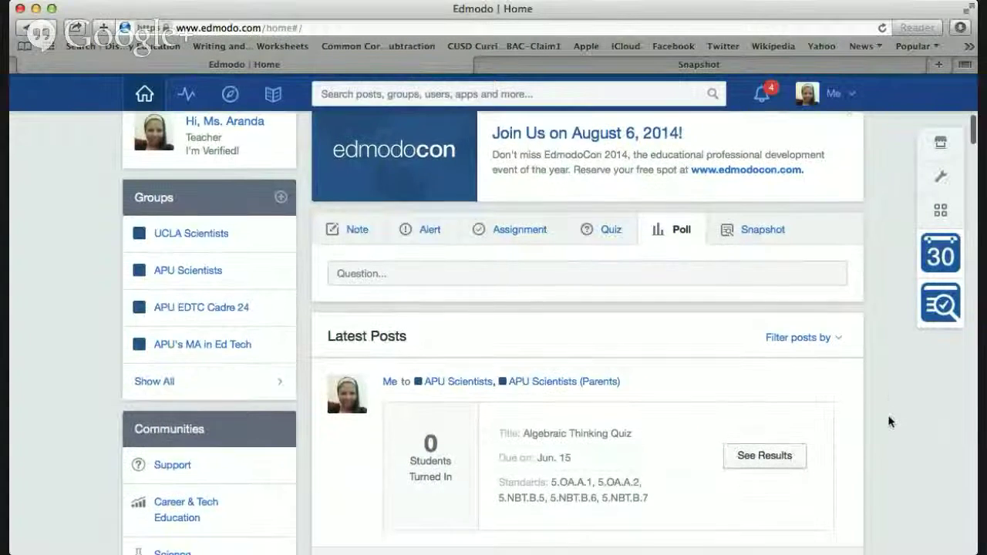
scroll(889, 421, "up", 1)
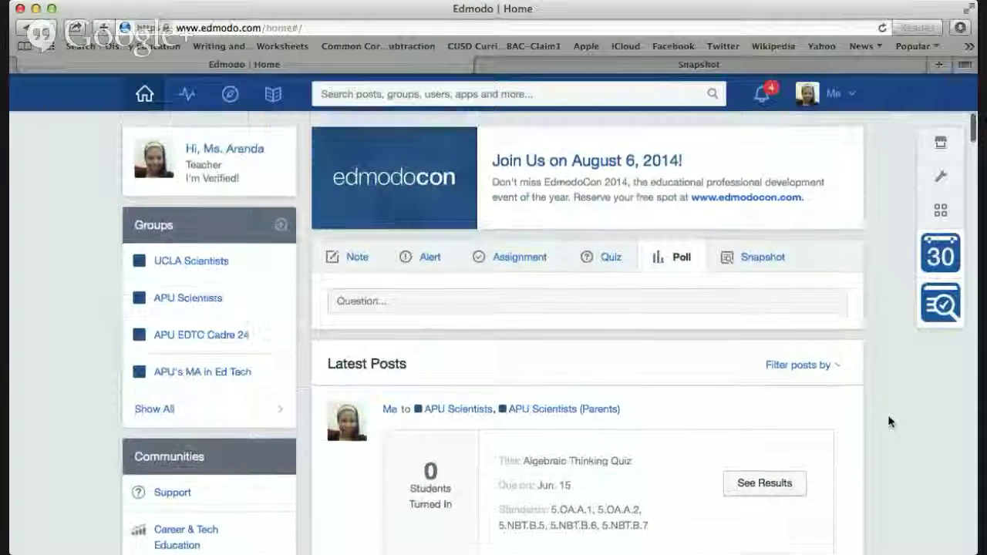
scroll(890, 422, "down", 2)
scroll(889, 421, "up", 2)
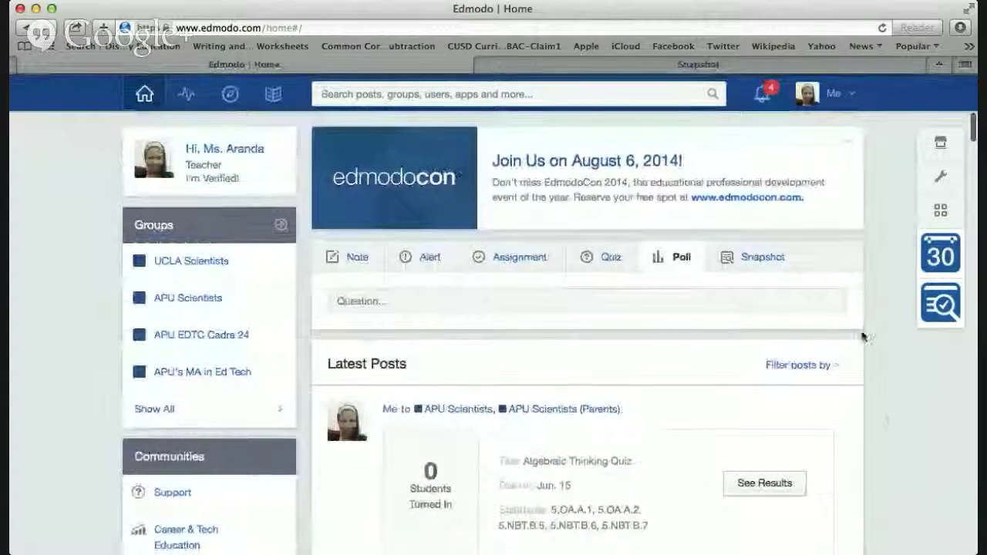
Step: Look over the options in the account menu and close it
left_click(834, 94)
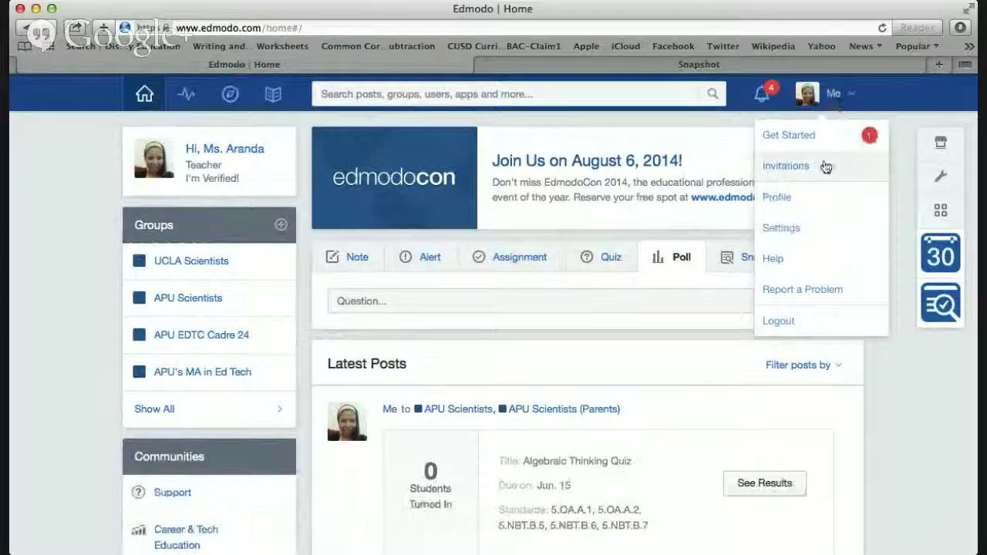
left_click(888, 414)
Step: View the UCLA Scientists group page and return to the home page
scroll(627, 348, "down", 1)
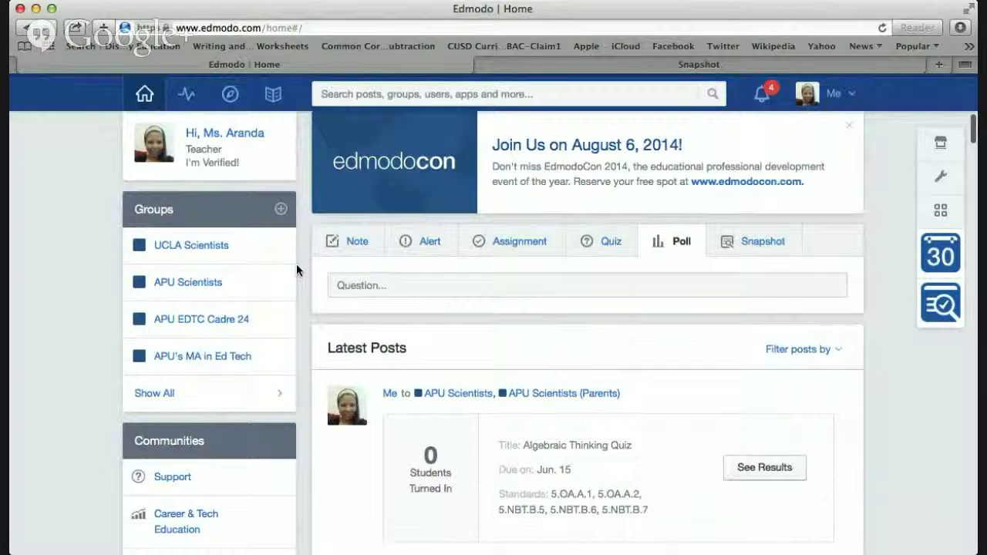
scroll(296, 264, "down", 2)
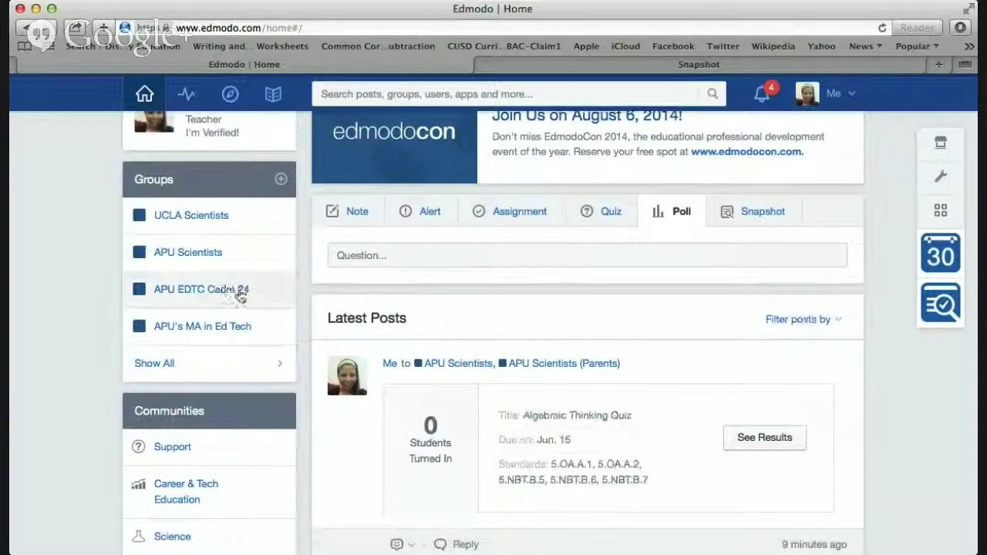
left_click(220, 227)
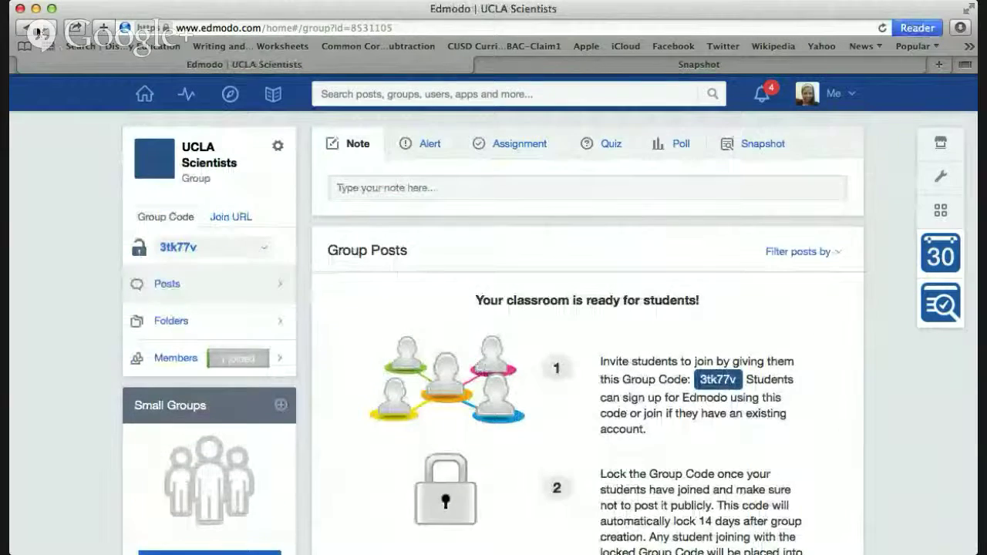
left_click(144, 95)
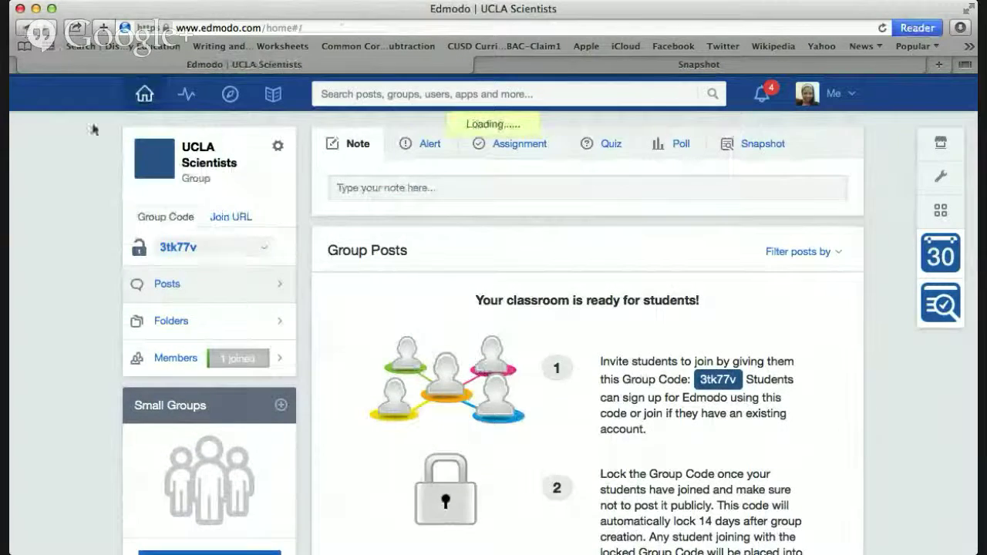
Step: Open the Career & Tech Education community, read through its posts and replies, and return to the home page
scroll(276, 366, "down", 3)
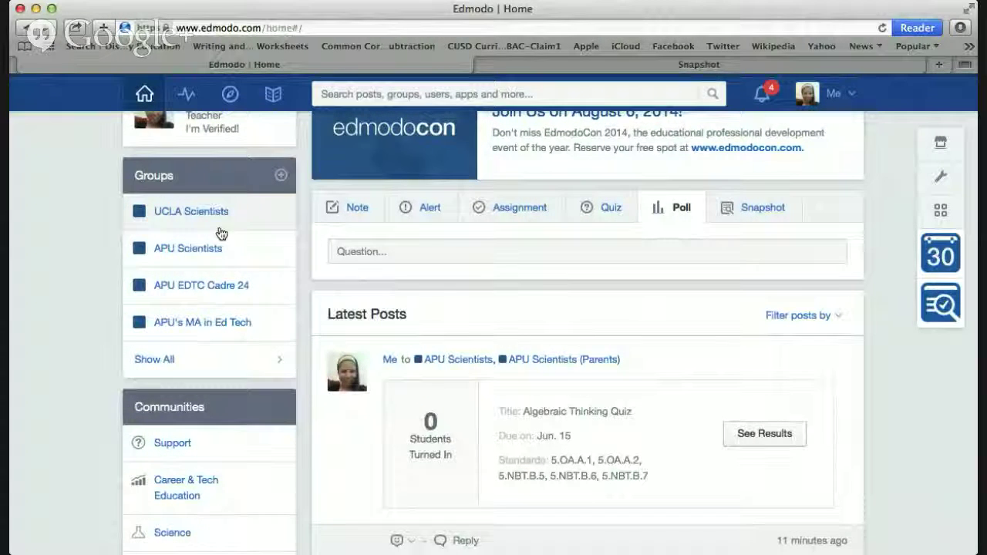
scroll(276, 314, "down", 5)
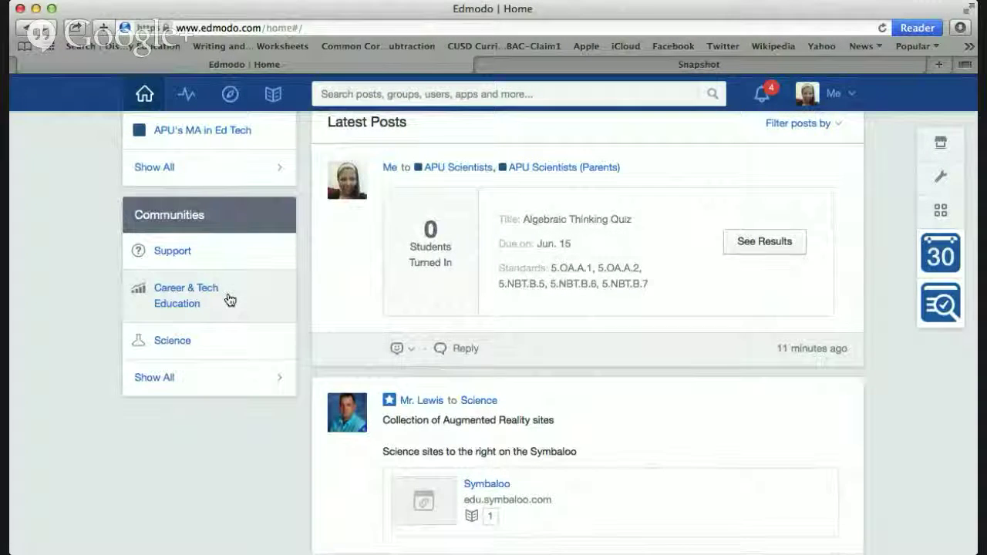
left_click(228, 300)
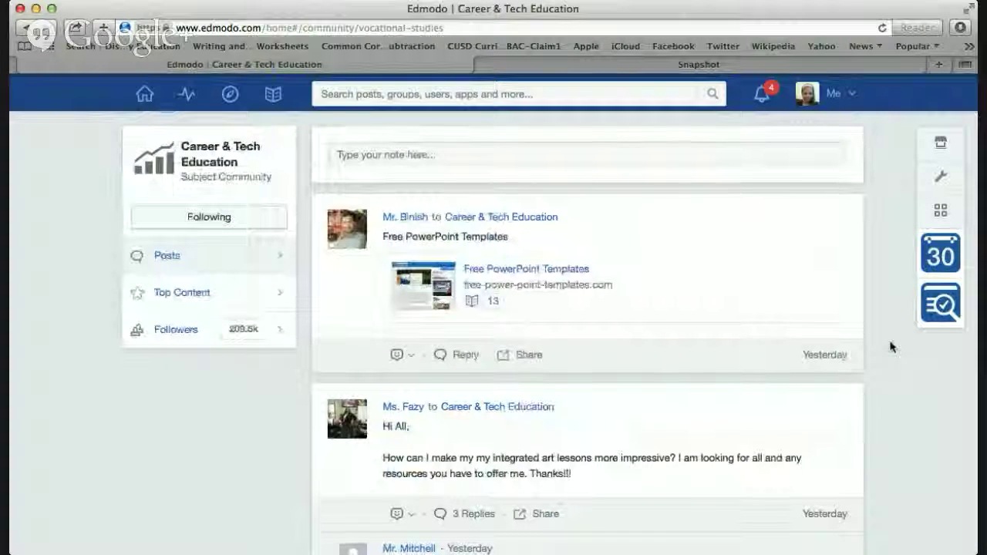
scroll(891, 347, "down", 1)
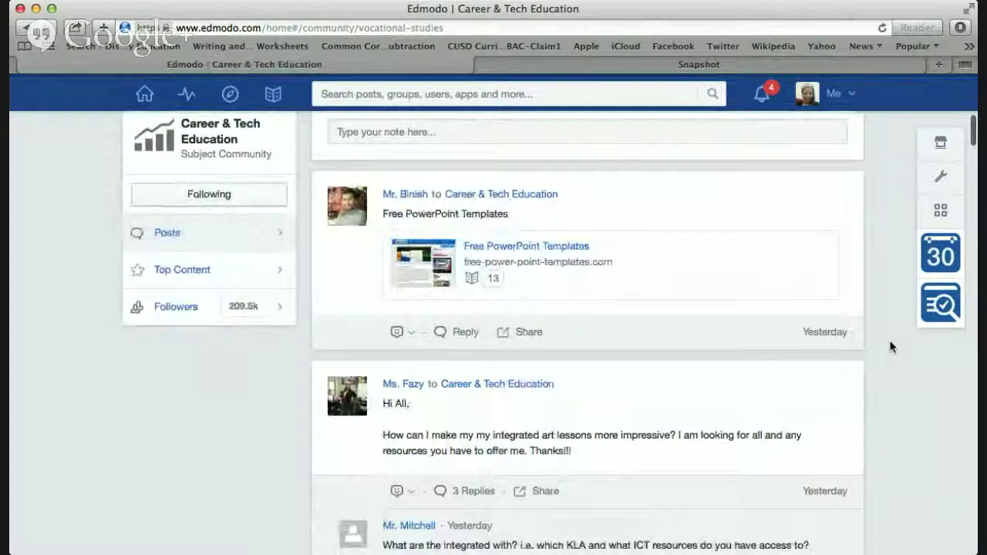
scroll(891, 347, "down", 3)
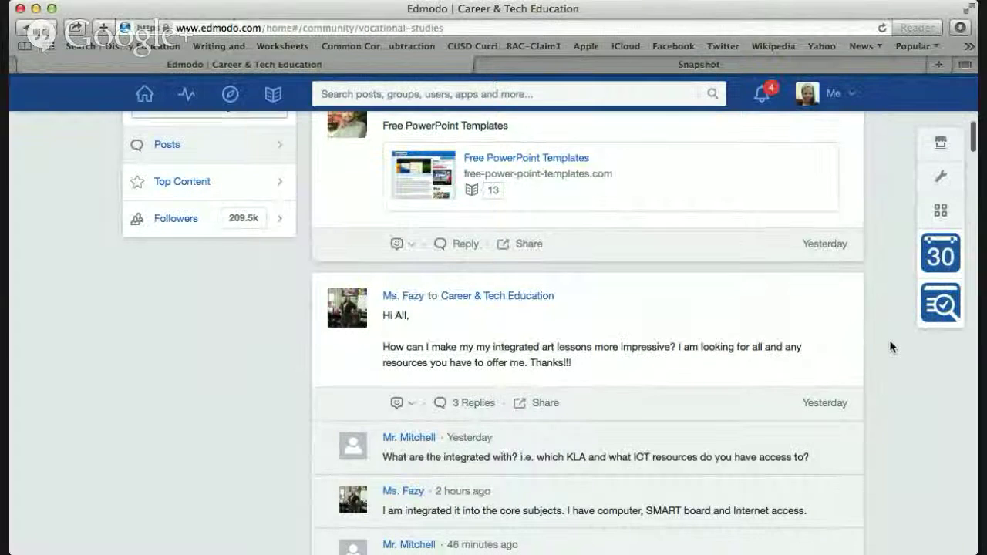
scroll(891, 347, "down", 2)
scroll(891, 347, "down", 1)
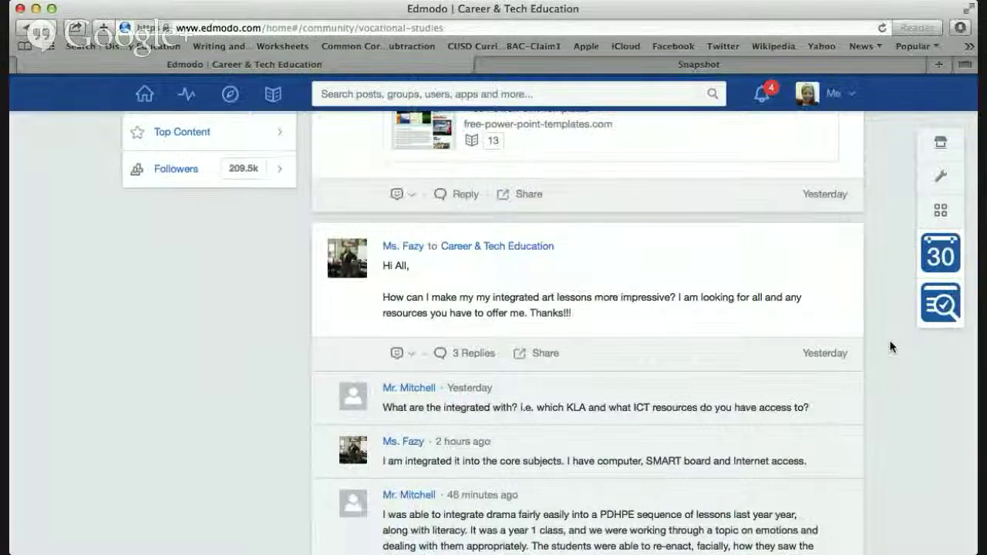
scroll(891, 347, "down", 5)
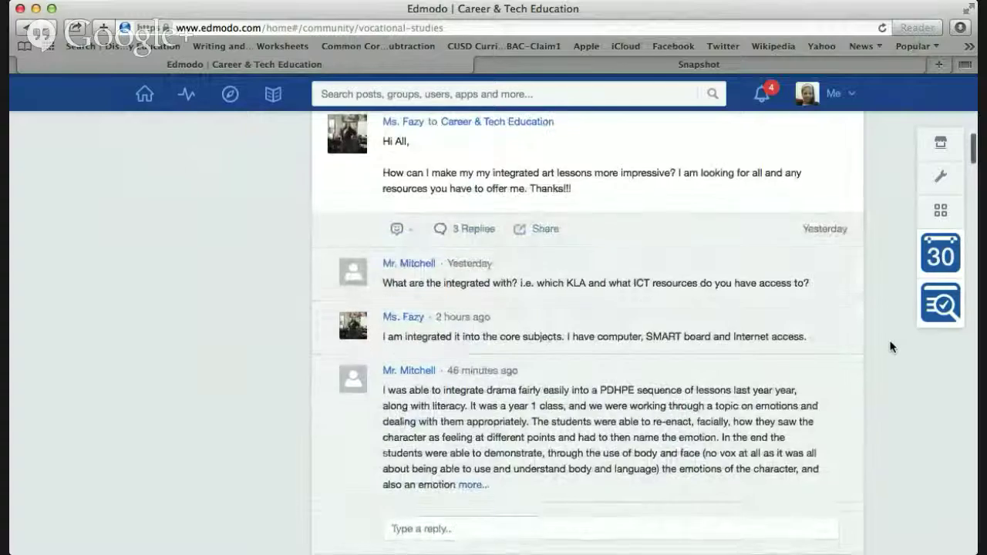
scroll(891, 347, "up", 3)
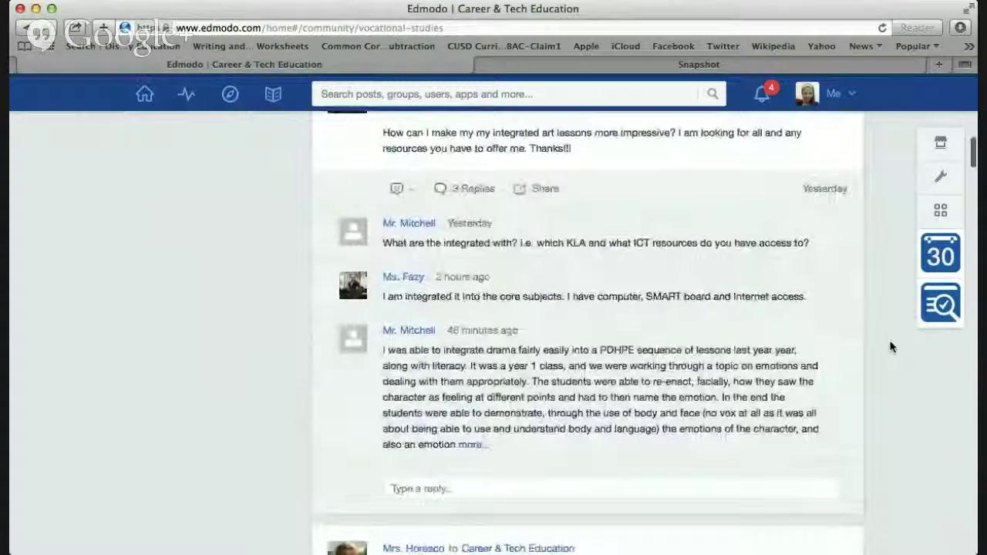
scroll(891, 347, "up", 5)
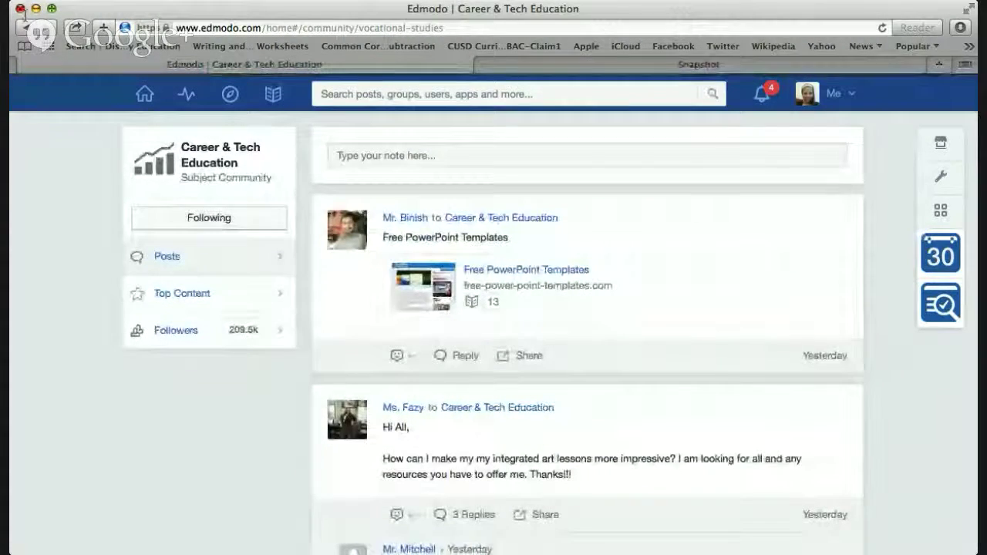
left_click(144, 95)
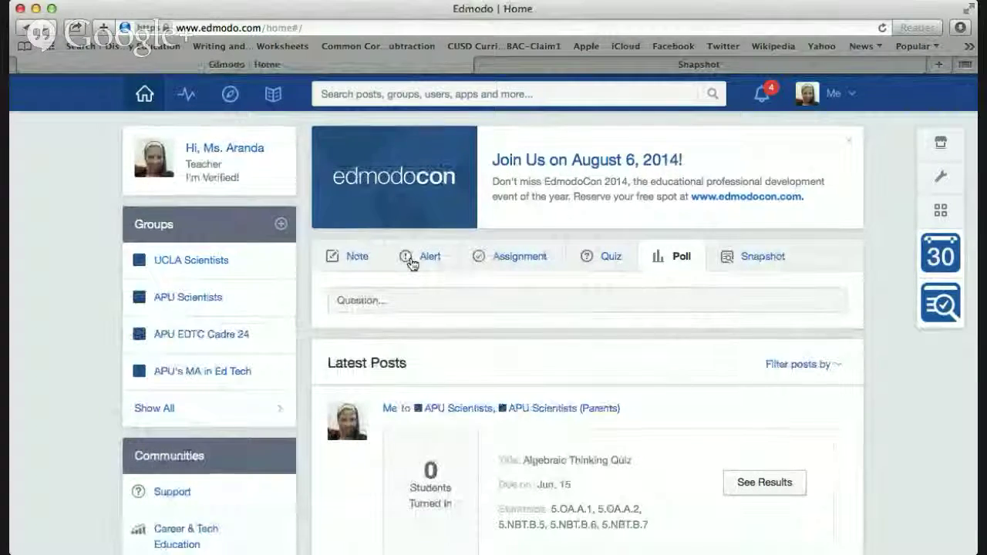
Step: Show the full list of followed communities, look it over and return to the home page
scroll(411, 263, "down", 3)
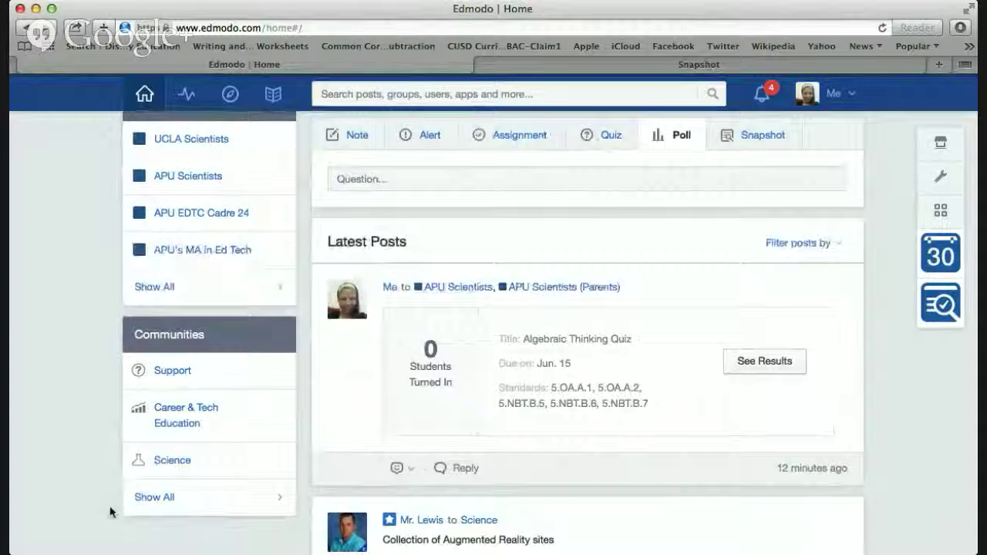
scroll(138, 513, "down", 1)
left_click(152, 475)
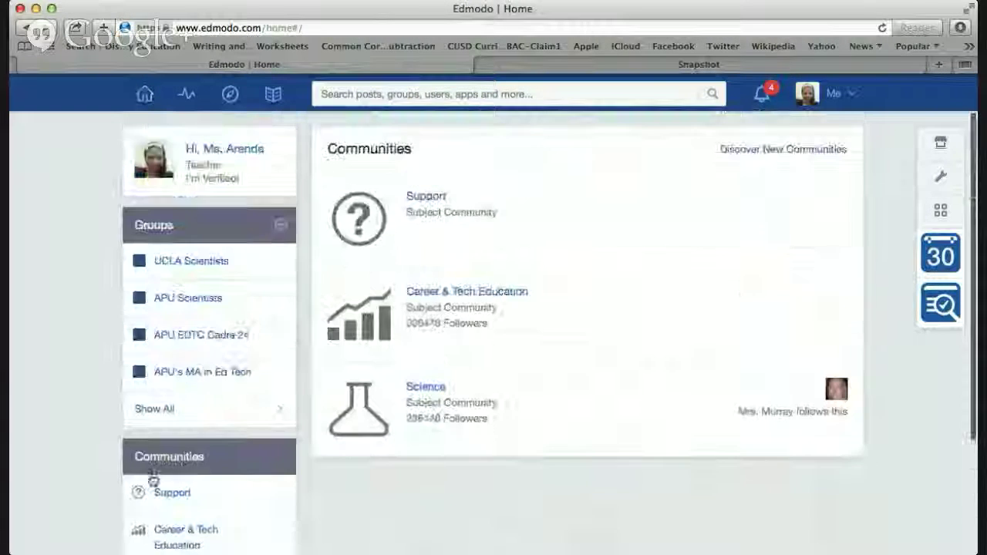
scroll(527, 481, "down", 4)
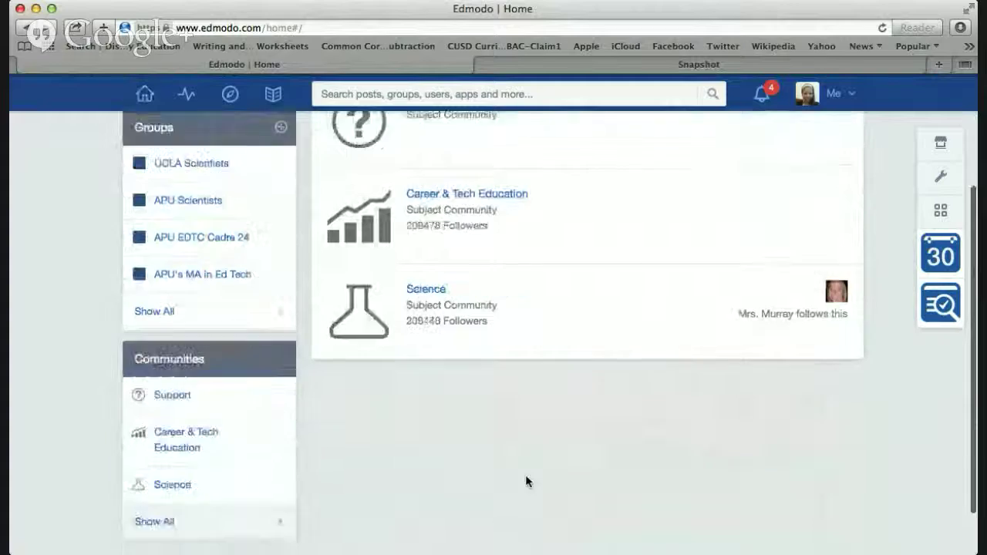
scroll(527, 481, "up", 4)
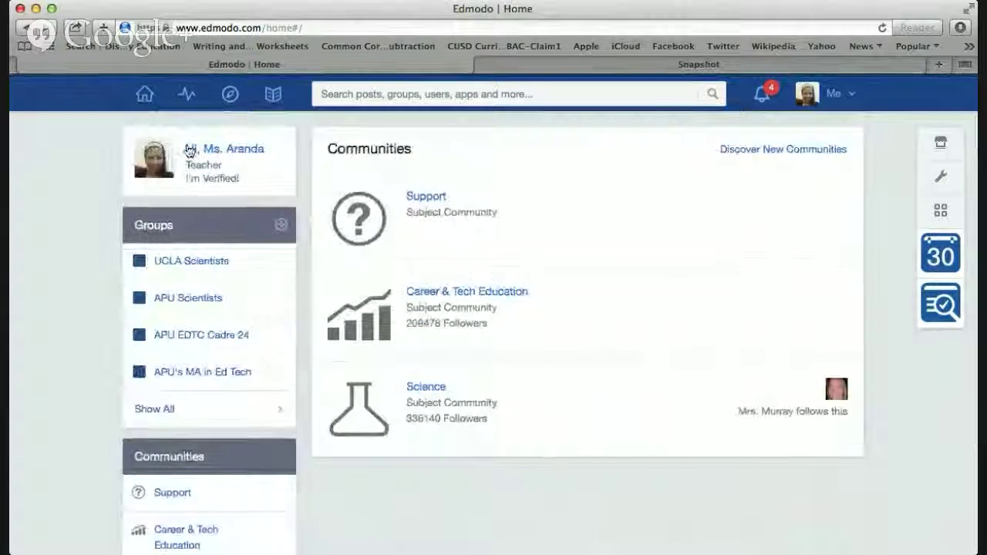
left_click(145, 94)
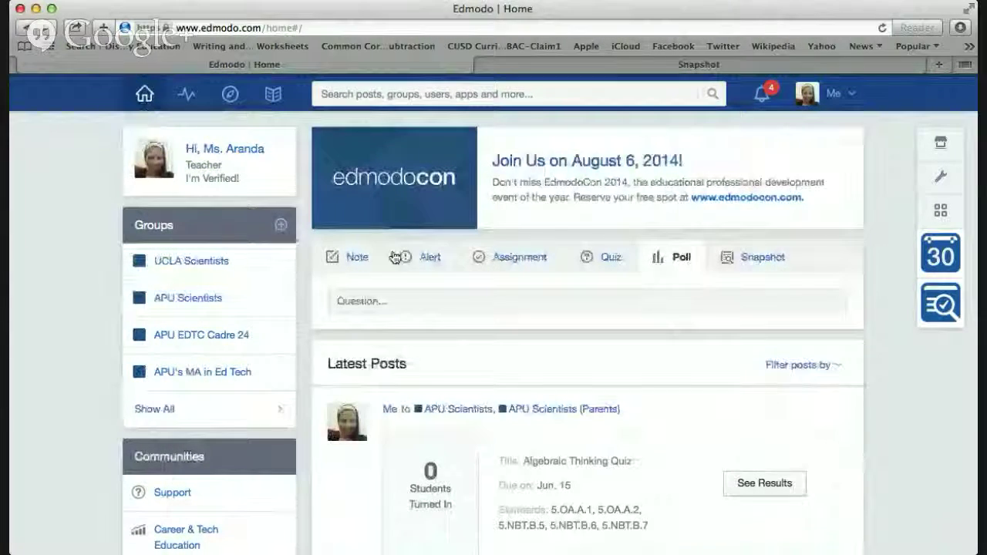
scroll(387, 260, "down", 2)
scroll(280, 352, "up", 2)
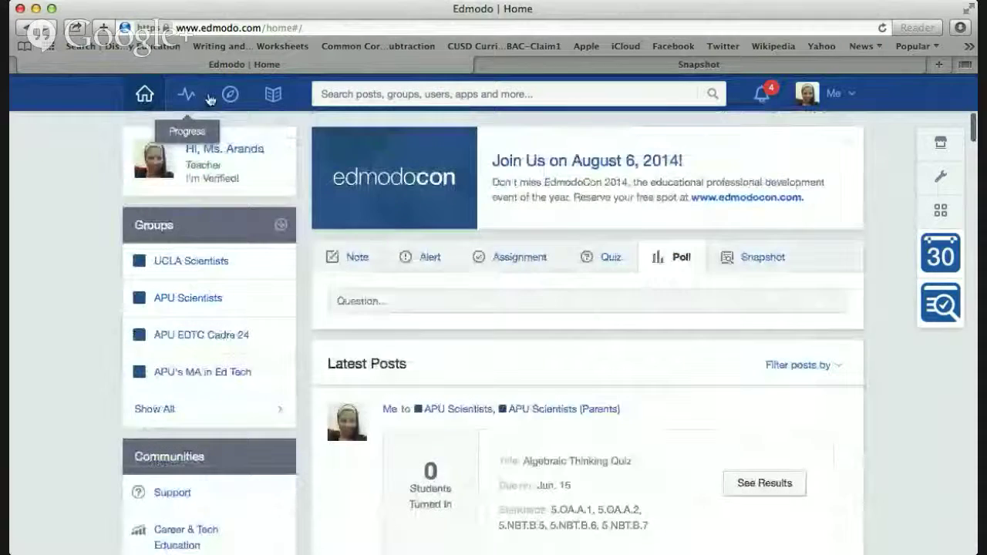
Step: Open the Discover page and look through its recommended apps and suggested links
left_click(224, 98)
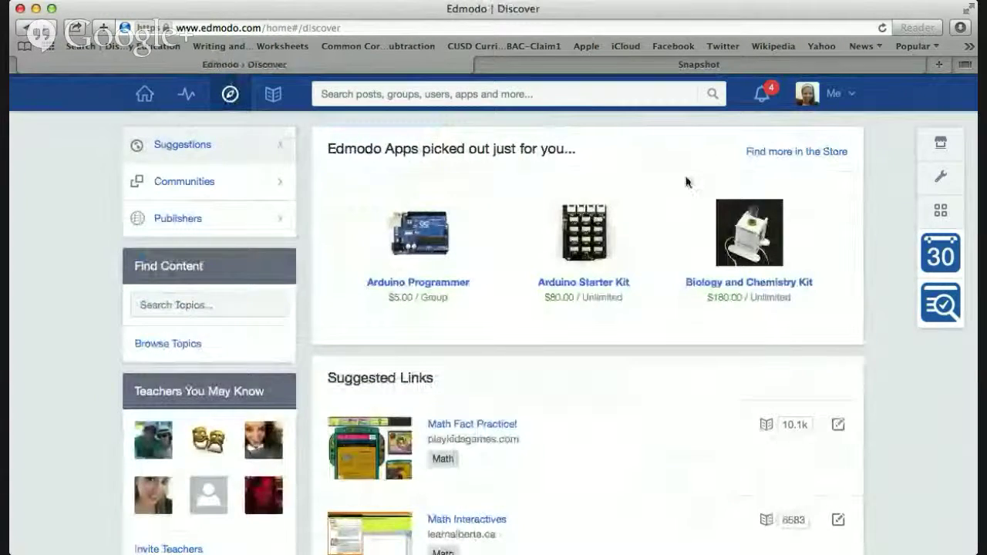
scroll(863, 399, "down", 1)
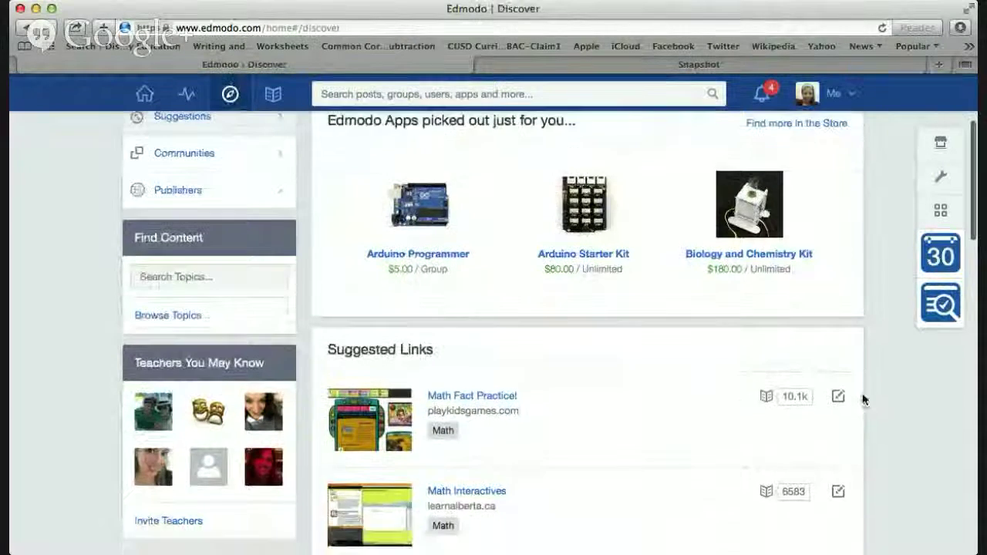
scroll(849, 389, "down", 4)
scroll(615, 367, "down", 1)
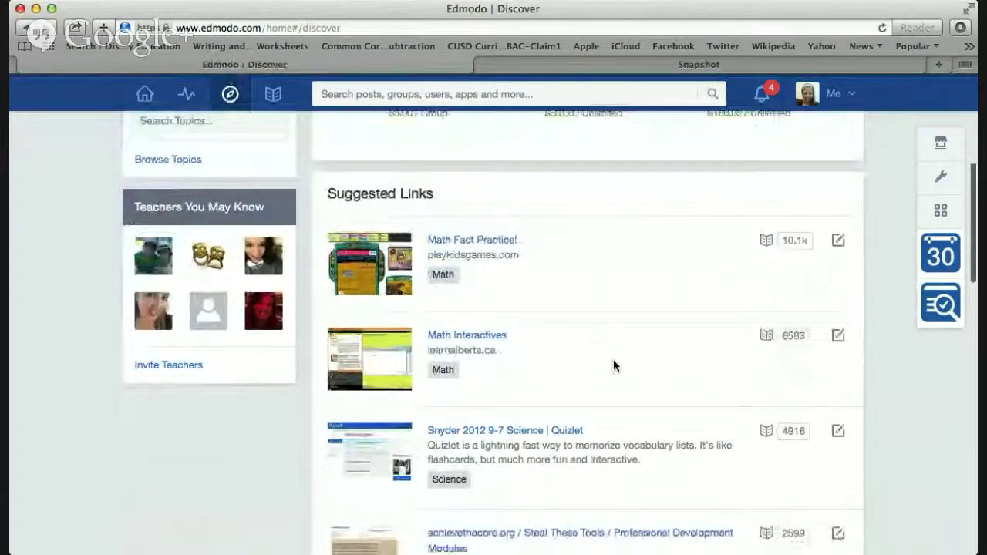
scroll(598, 476, "down", 2)
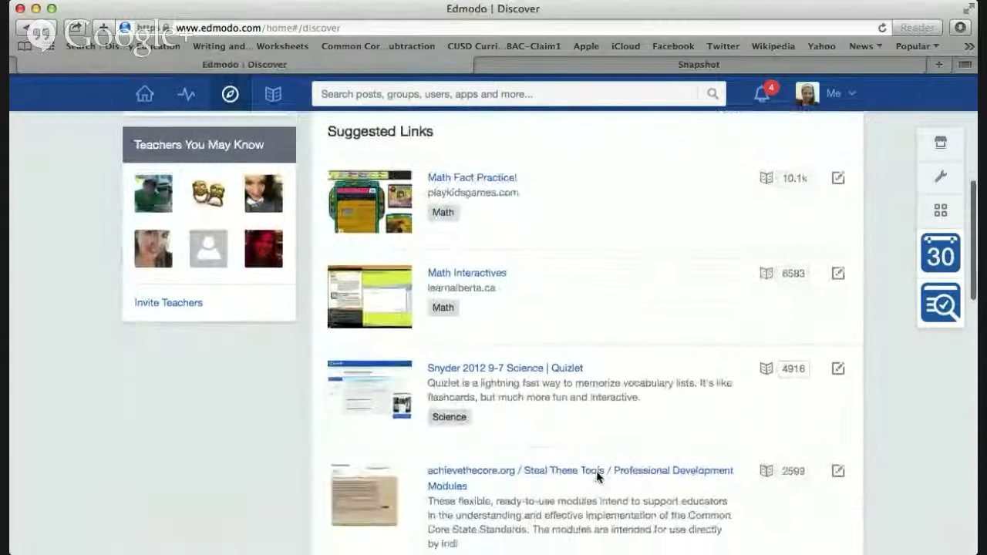
scroll(597, 477, "down", 2)
scroll(598, 476, "down", 5)
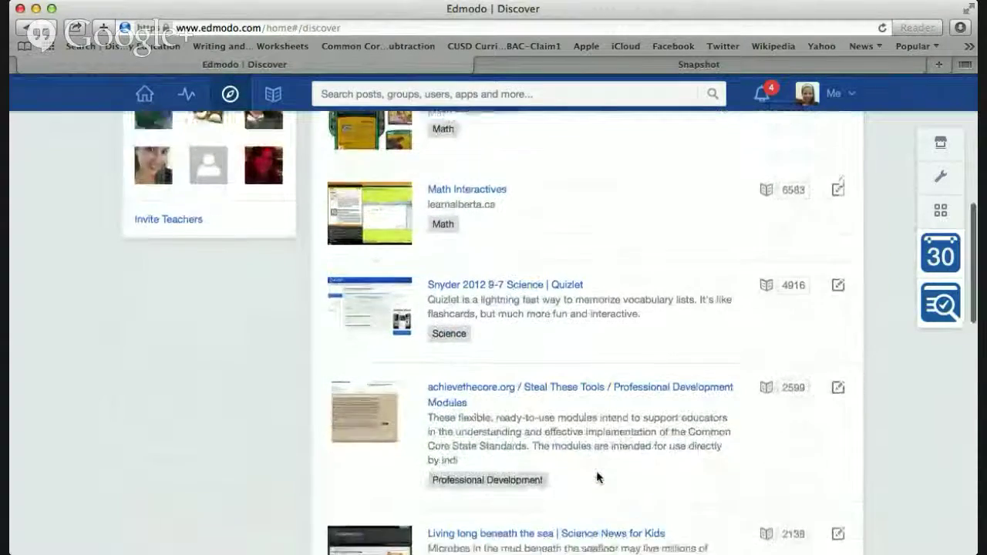
scroll(597, 473, "down", 4)
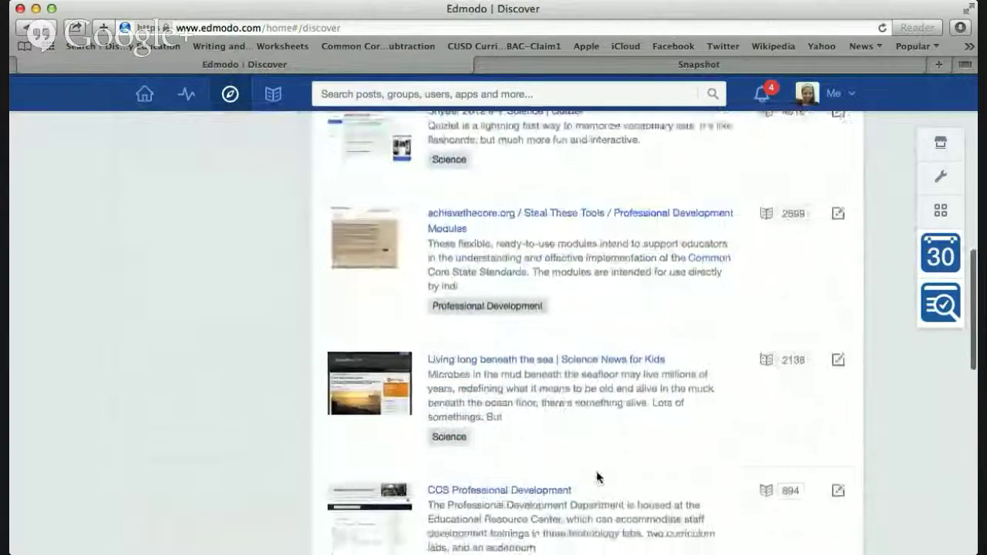
scroll(598, 477, "down", 7)
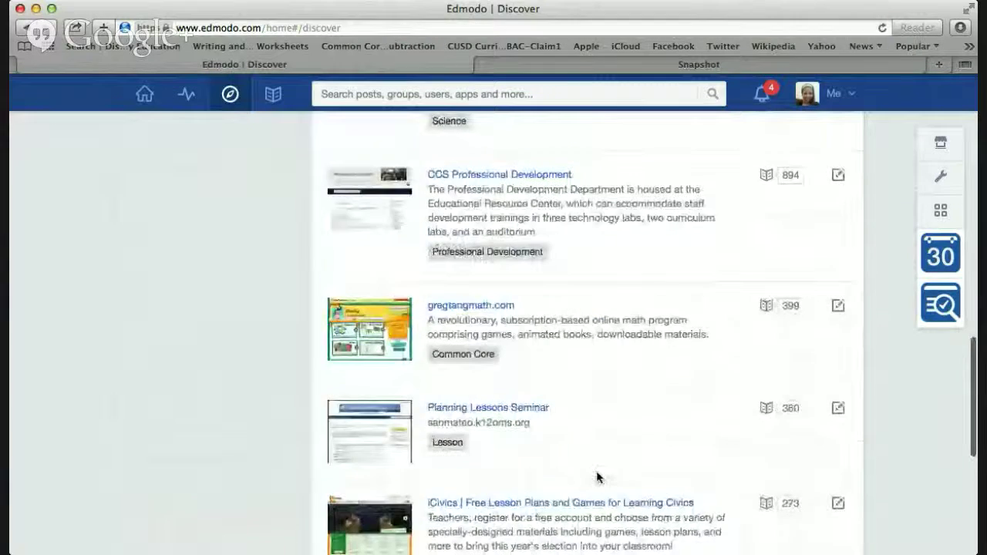
scroll(598, 473, "down", 5)
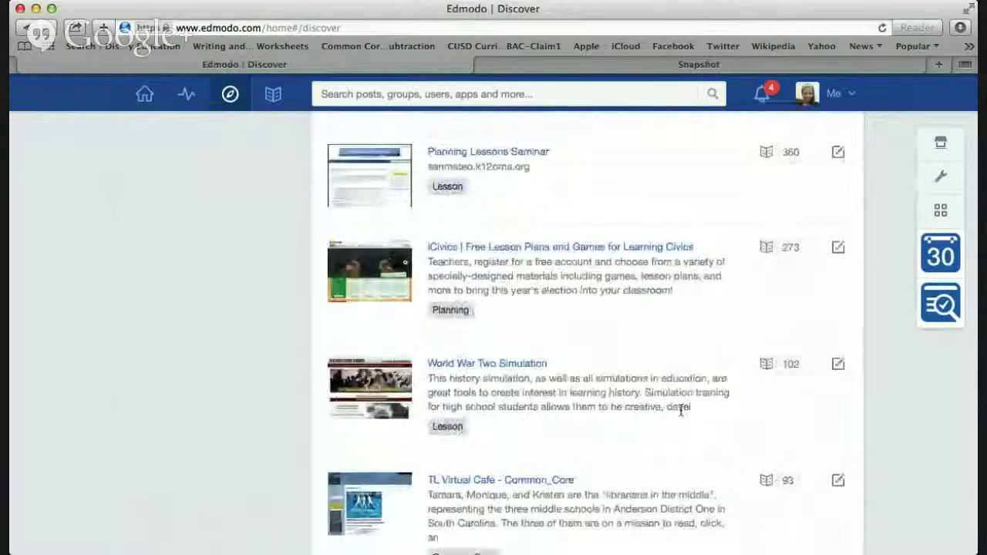
scroll(684, 413, "up", 5)
scroll(684, 420, "up", 1)
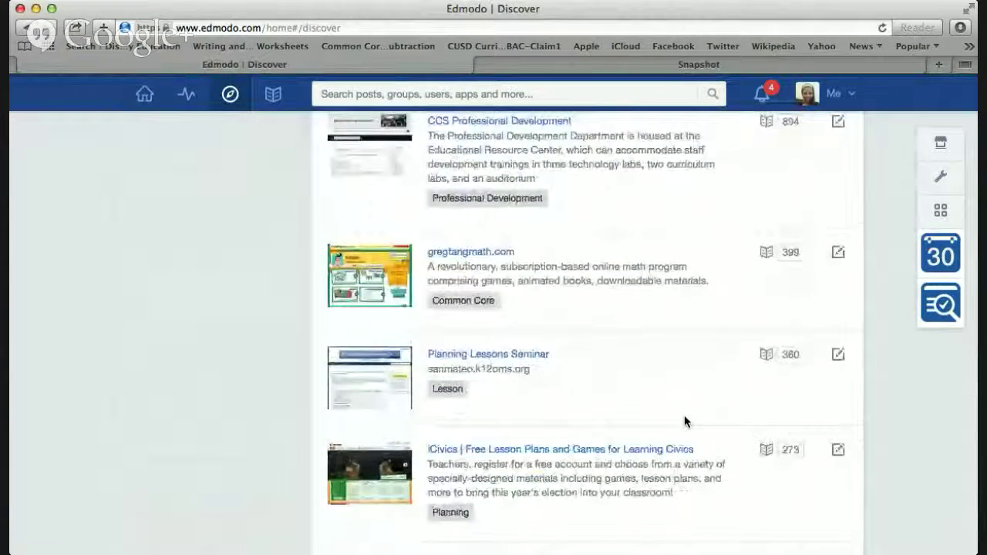
scroll(684, 421, "up", 6)
scroll(685, 421, "up", 15)
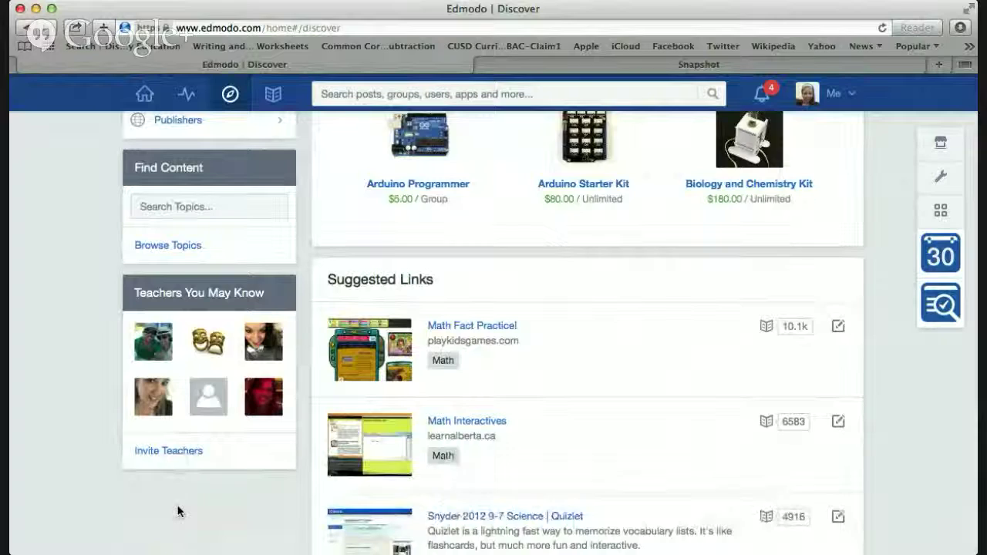
scroll(177, 511, "up", 3)
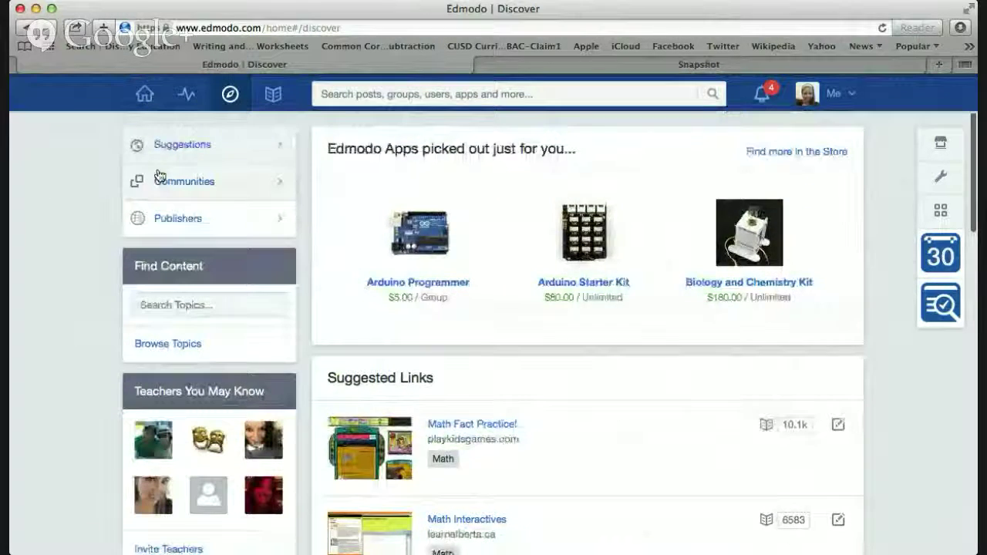
Step: Browse the subject communities on the Discover page and open the Math community
left_click(158, 176)
scroll(547, 287, "down", 2)
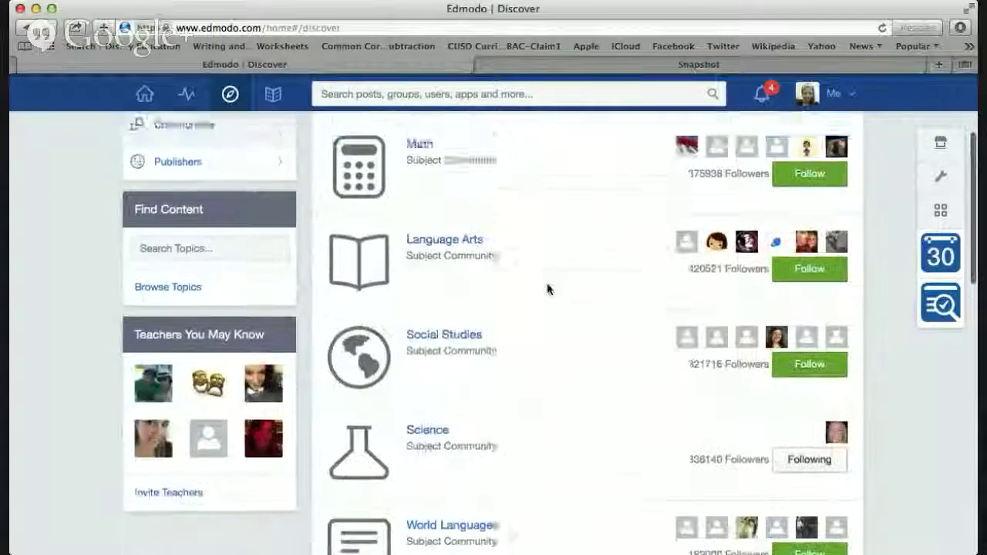
scroll(546, 287, "down", 1)
scroll(547, 287, "up", 3)
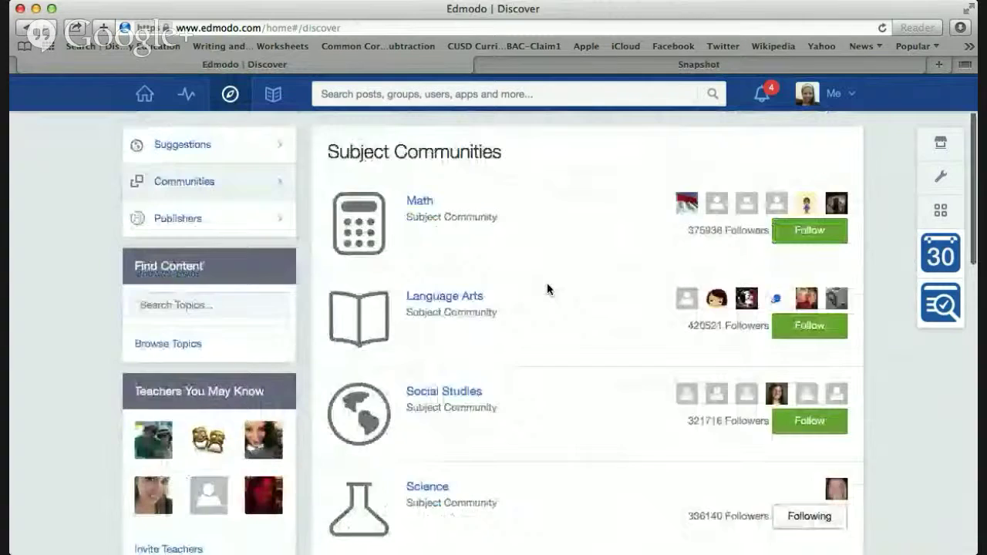
left_click(416, 205)
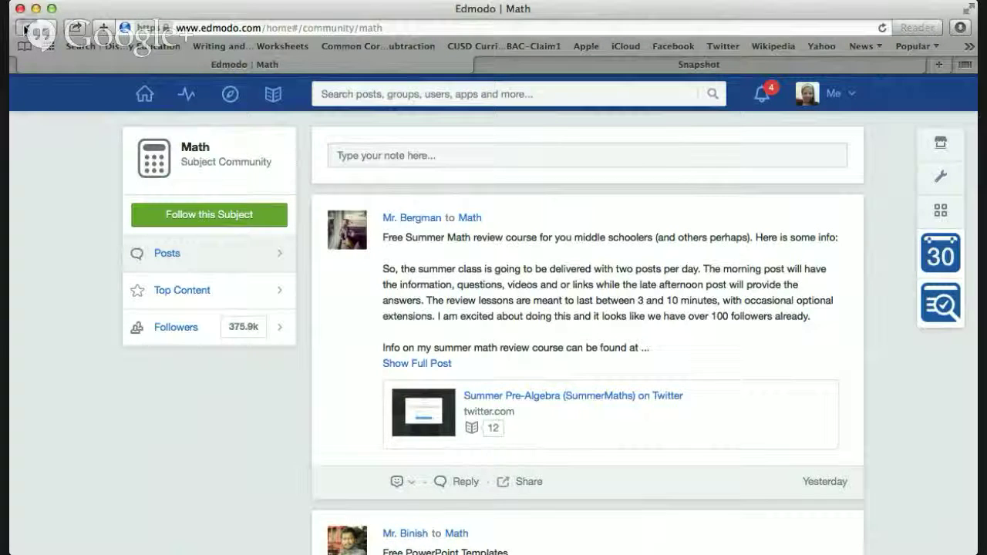
Step: Return to the Discover page and look through its suggested links and the list of subject communities
left_click(230, 93)
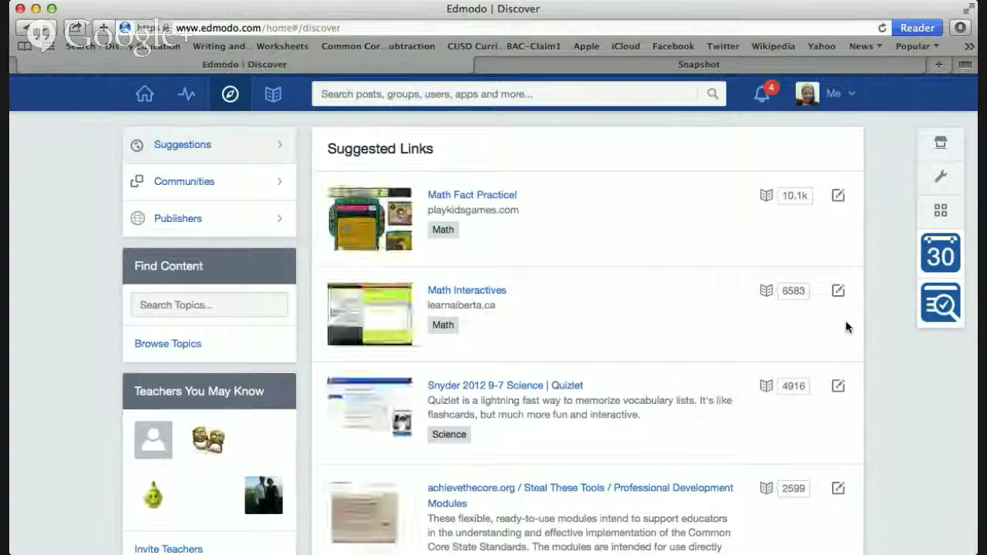
scroll(594, 390, "down", 5)
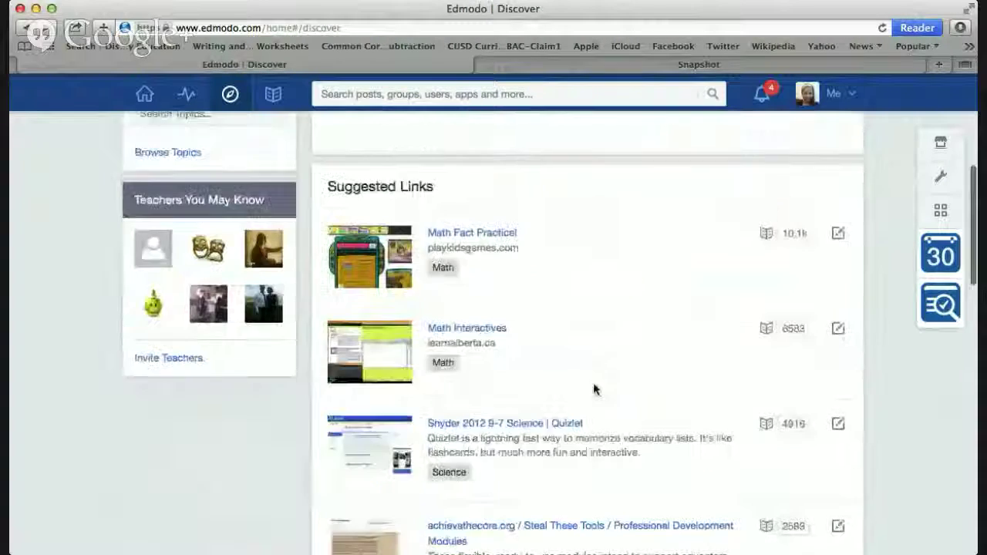
scroll(593, 390, "up", 5)
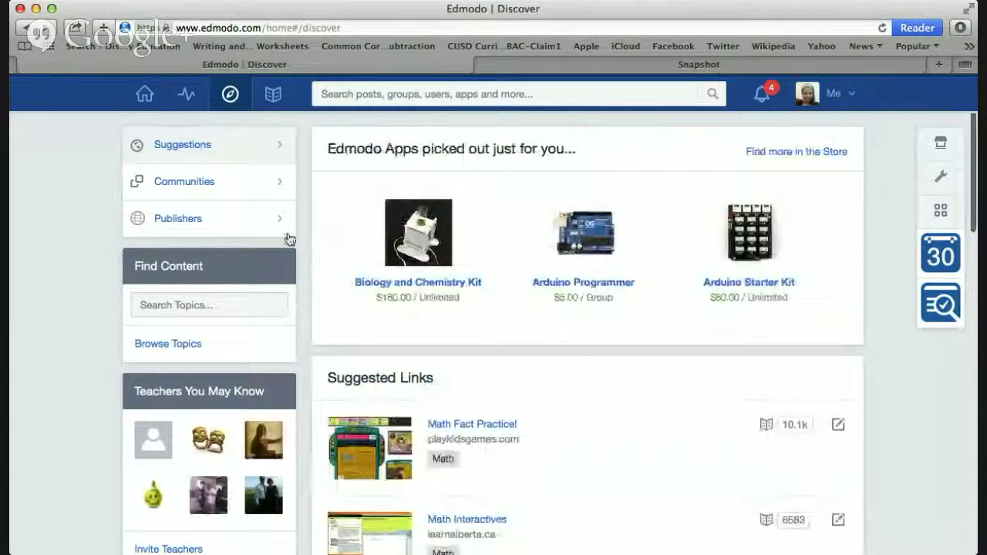
left_click(244, 183)
scroll(641, 364, "down", 15)
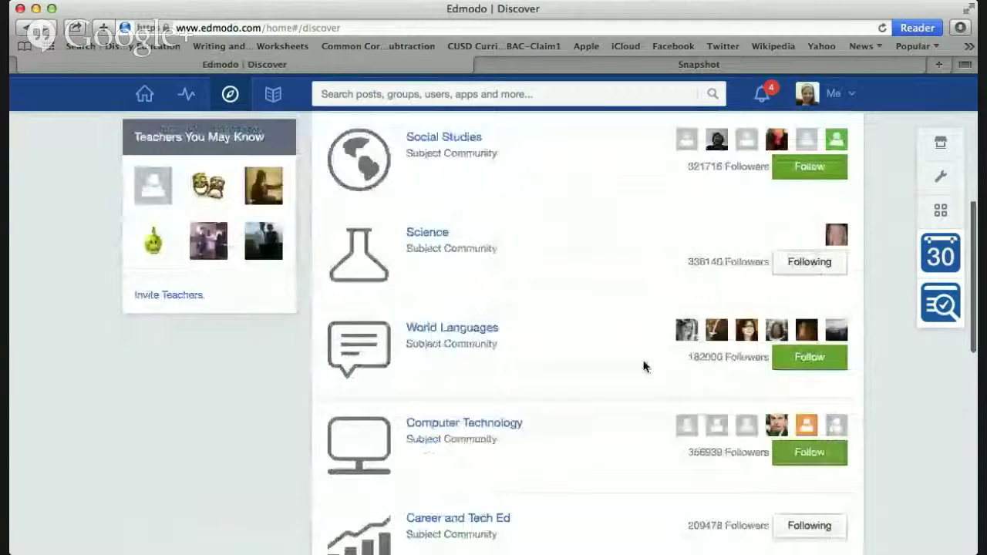
scroll(645, 365, "up", 15)
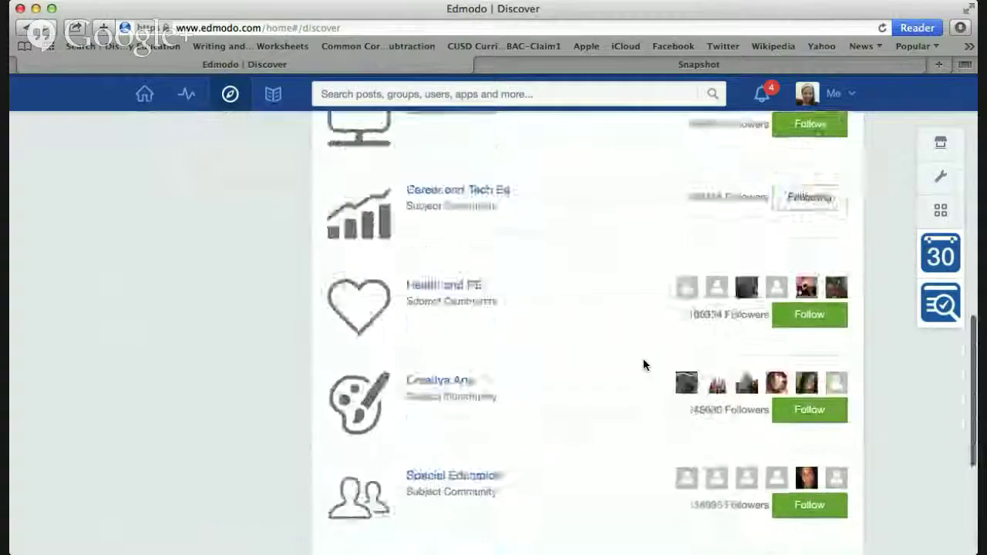
Step: Open the library and look over the saved library items
left_click(269, 99)
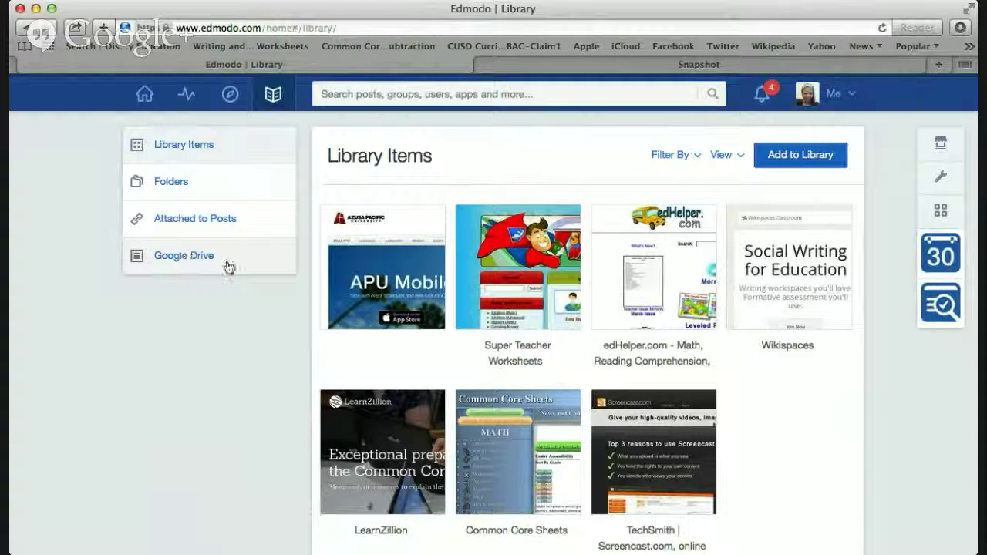
scroll(237, 360, "down", 1)
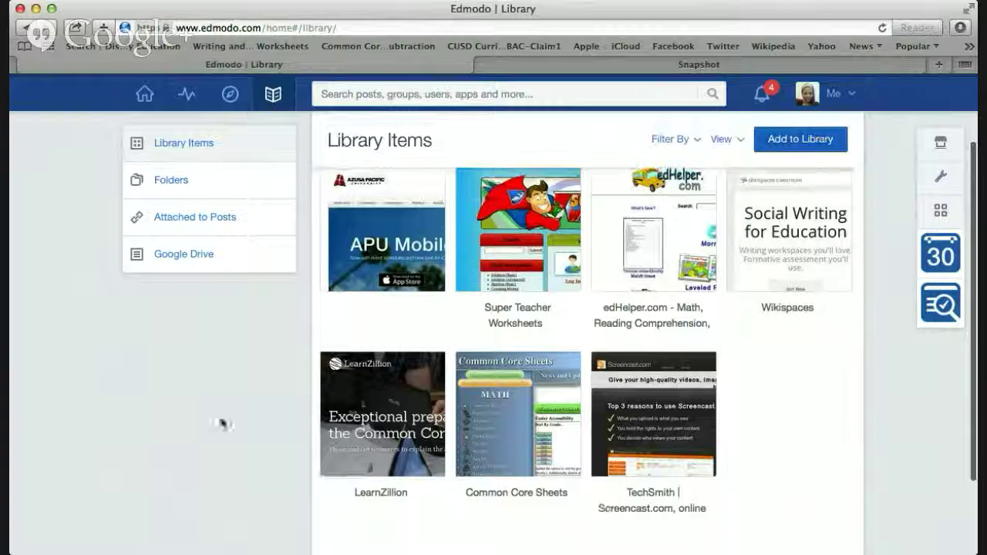
scroll(220, 417, "up", 1)
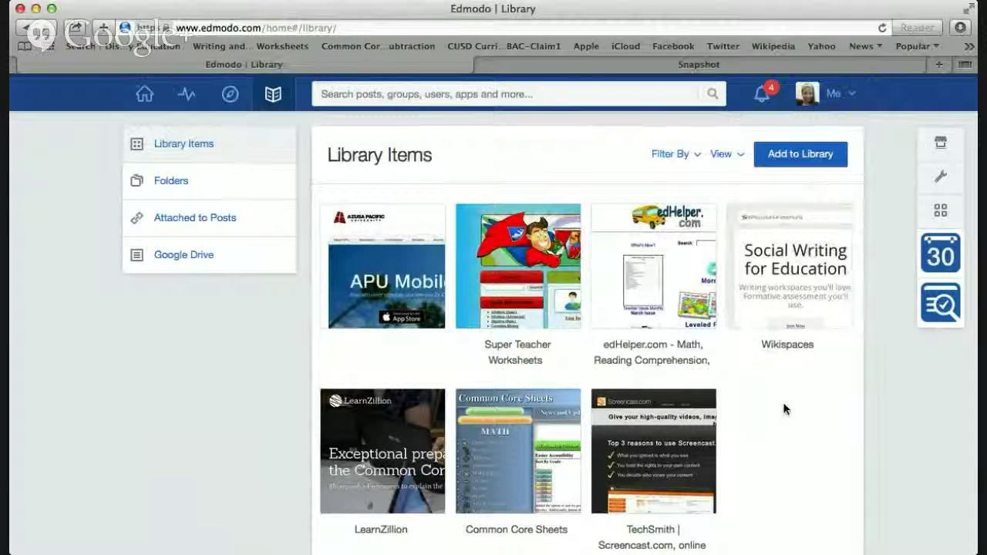
scroll(784, 409, "down", 1)
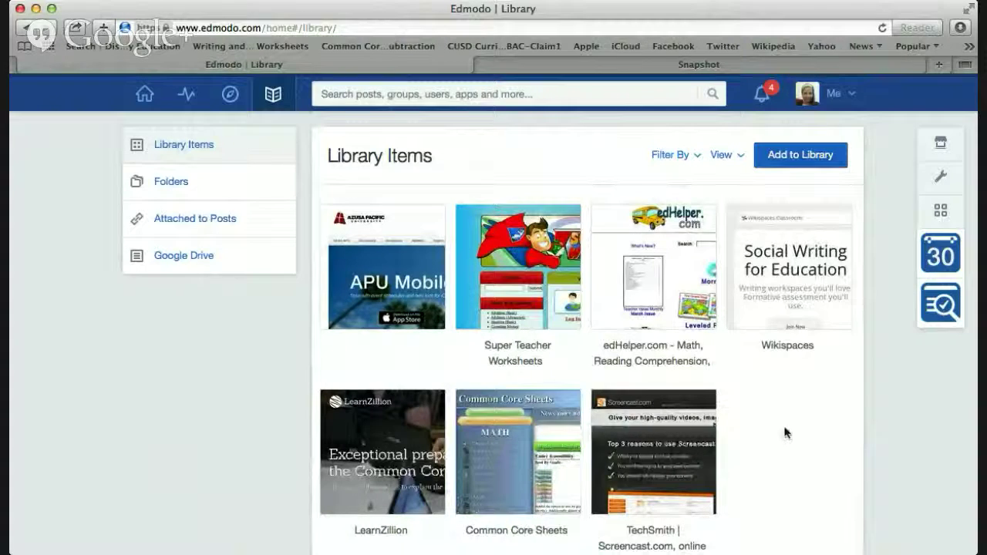
scroll(861, 429, "down", 1)
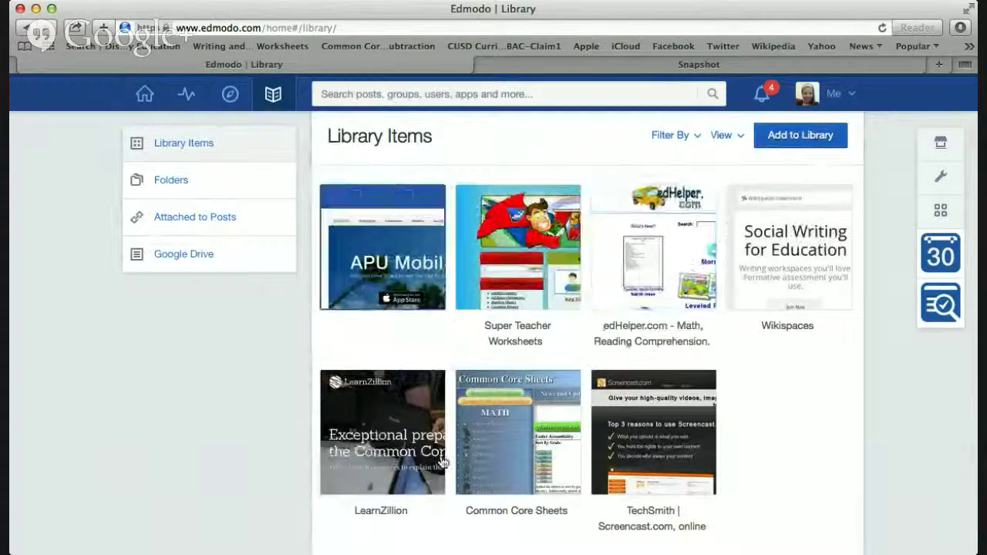
left_click(808, 147)
left_click(316, 156)
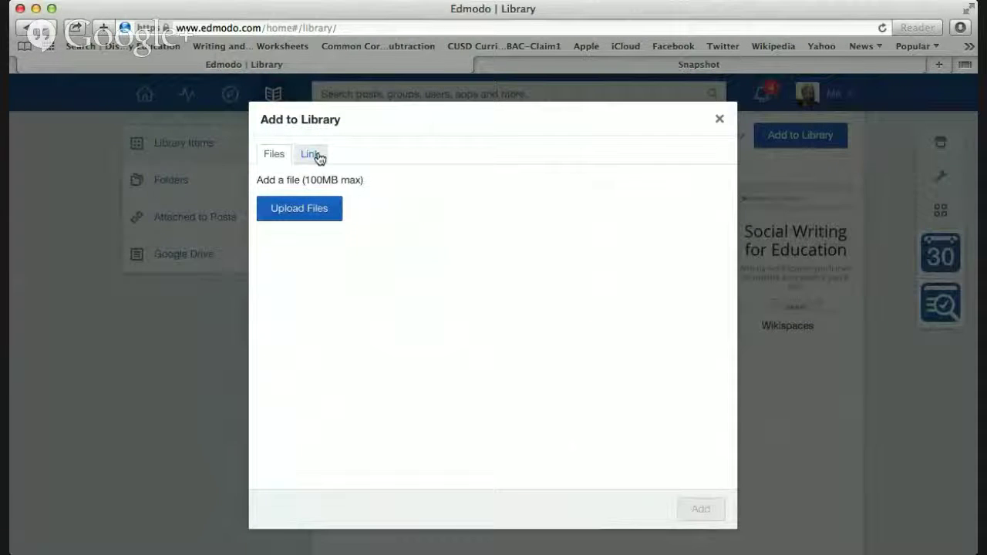
left_click(345, 183)
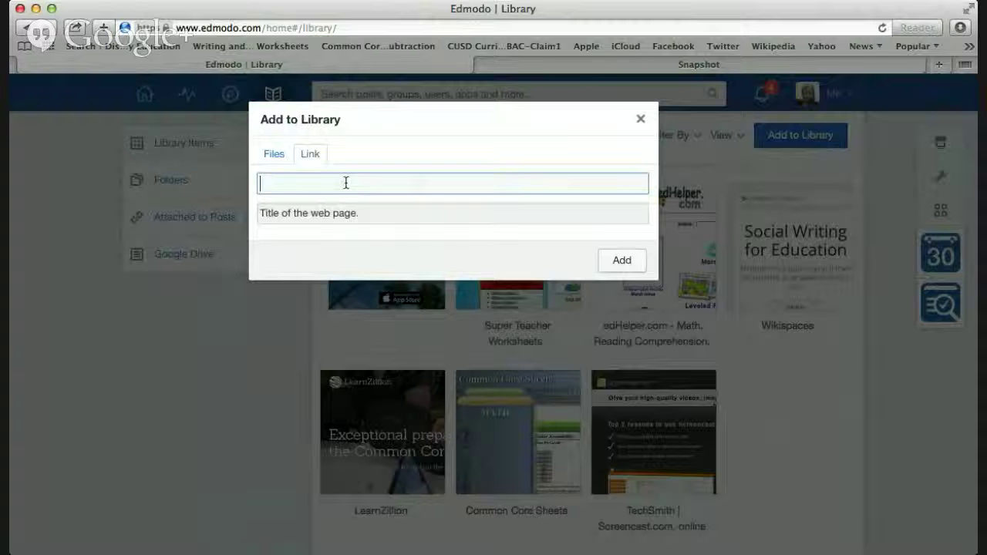
left_click(348, 230)
left_click(334, 179)
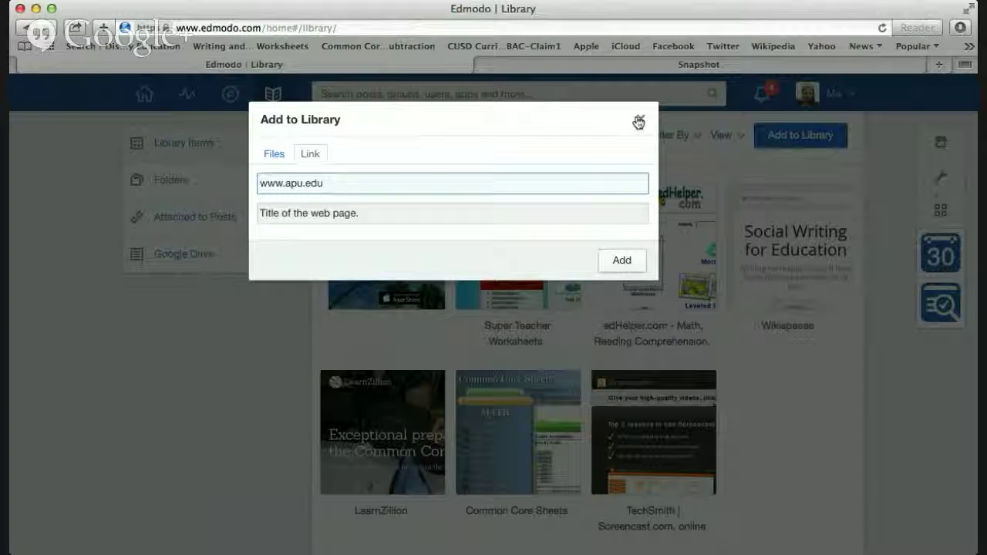
left_click(639, 122)
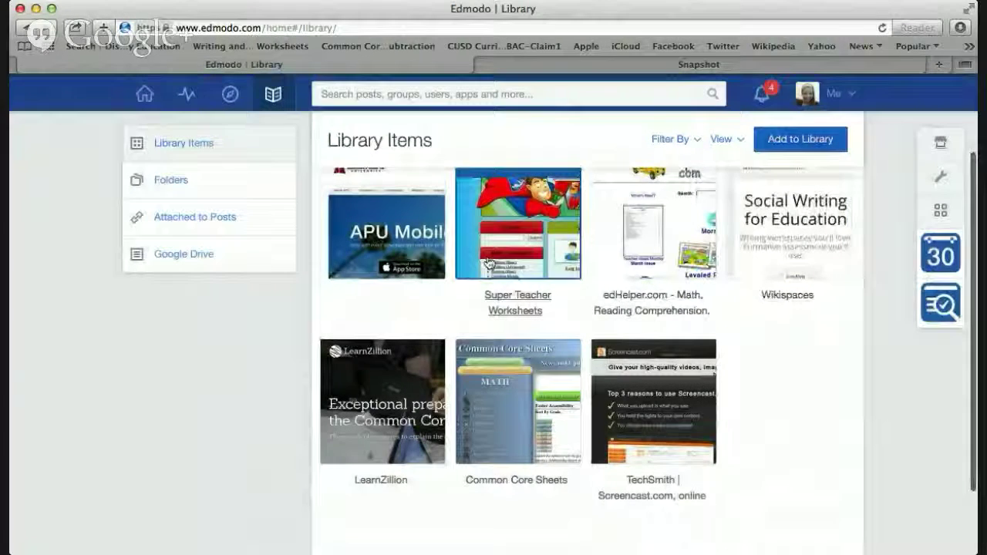
Step: Open the saved Azusa Pacific University link from the library, view the site and return to the library items
left_click(403, 261)
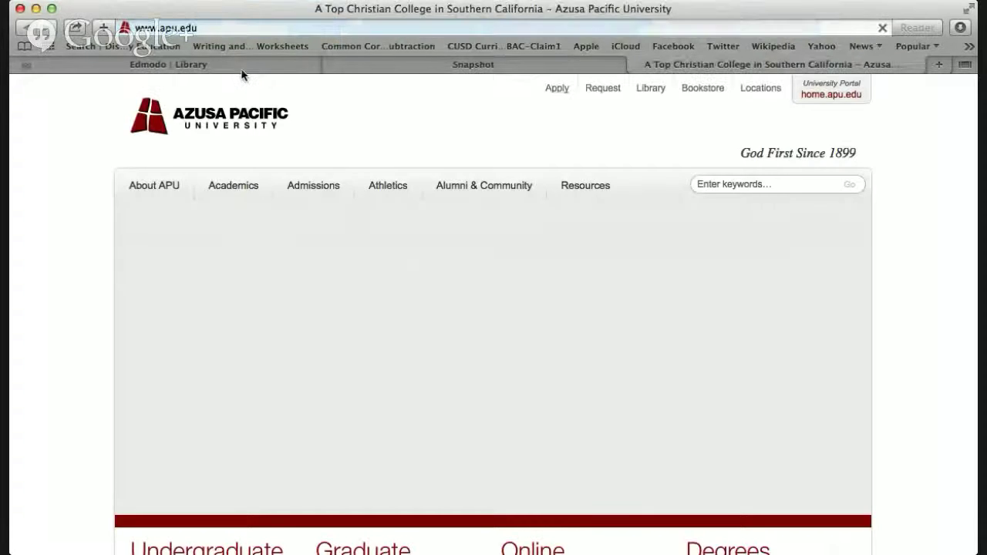
left_click(242, 68)
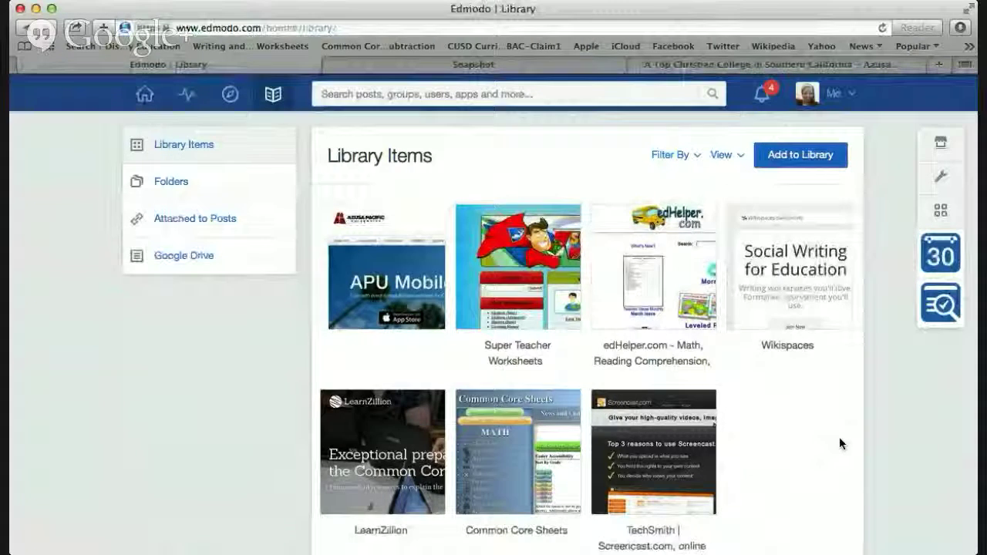
scroll(840, 437, "down", 3)
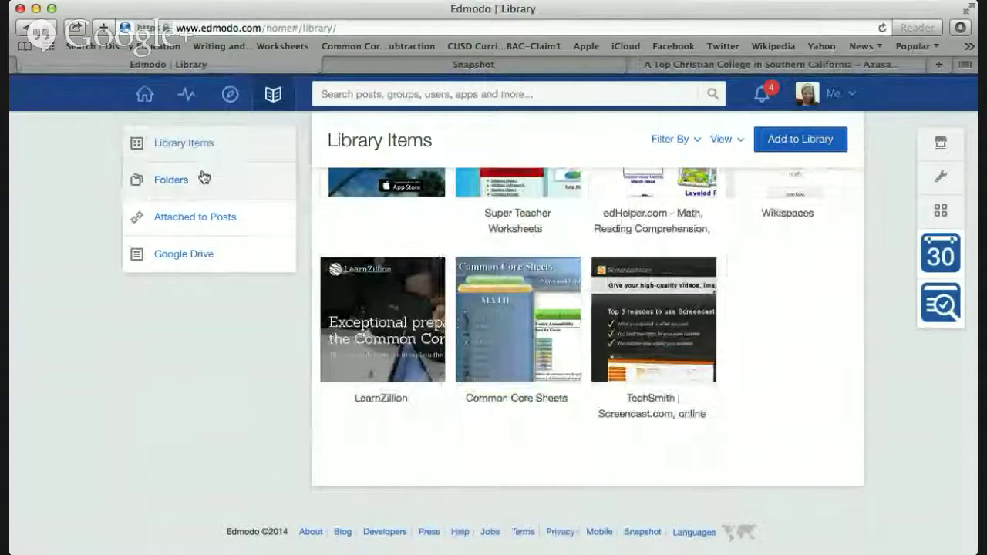
Step: View the library's Resources folder and look over the items attached to posts
left_click(202, 176)
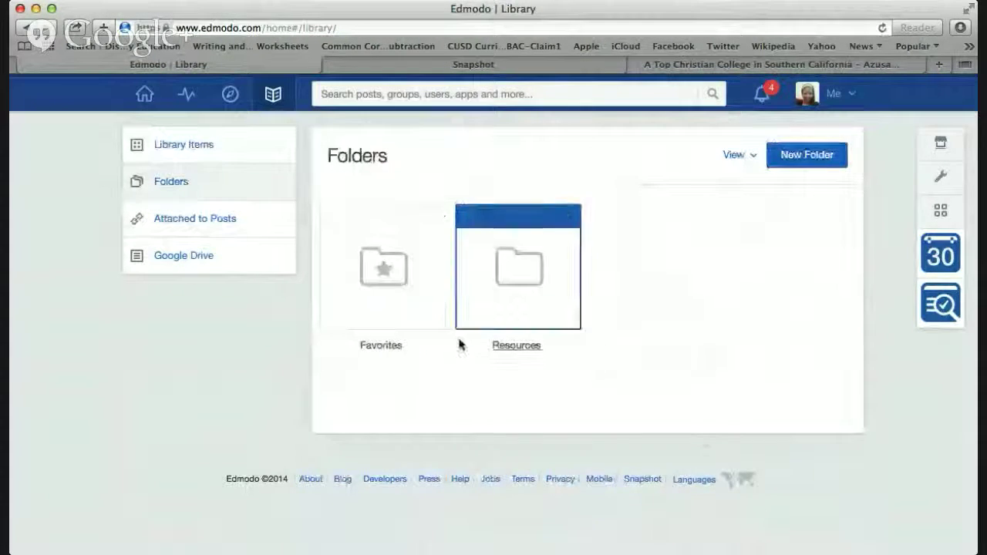
left_click(548, 293)
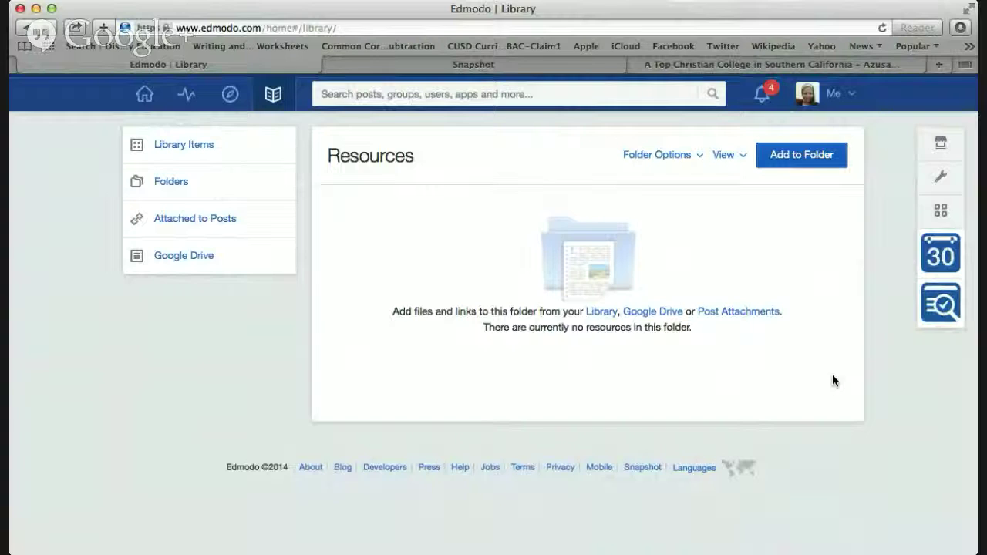
left_click(203, 220)
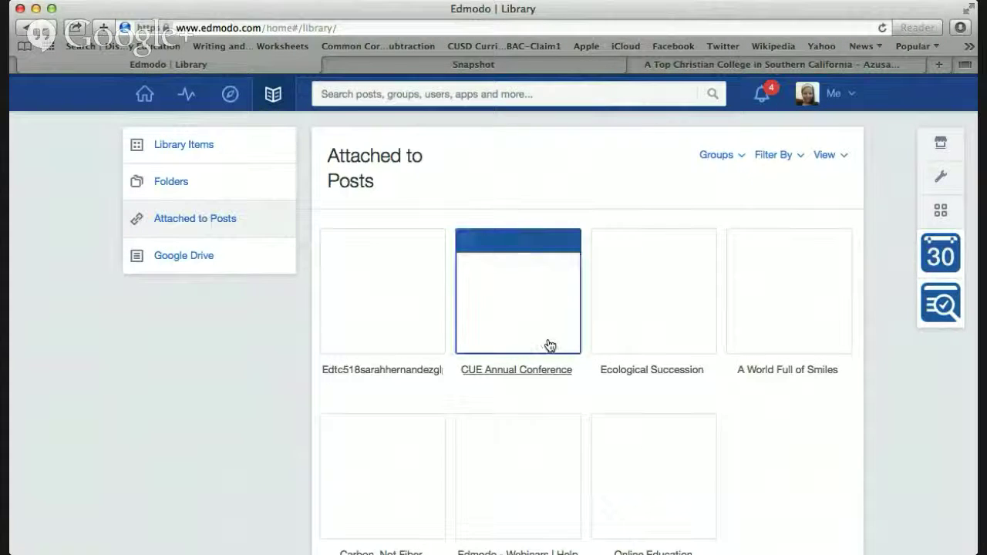
scroll(802, 416, "down", 2)
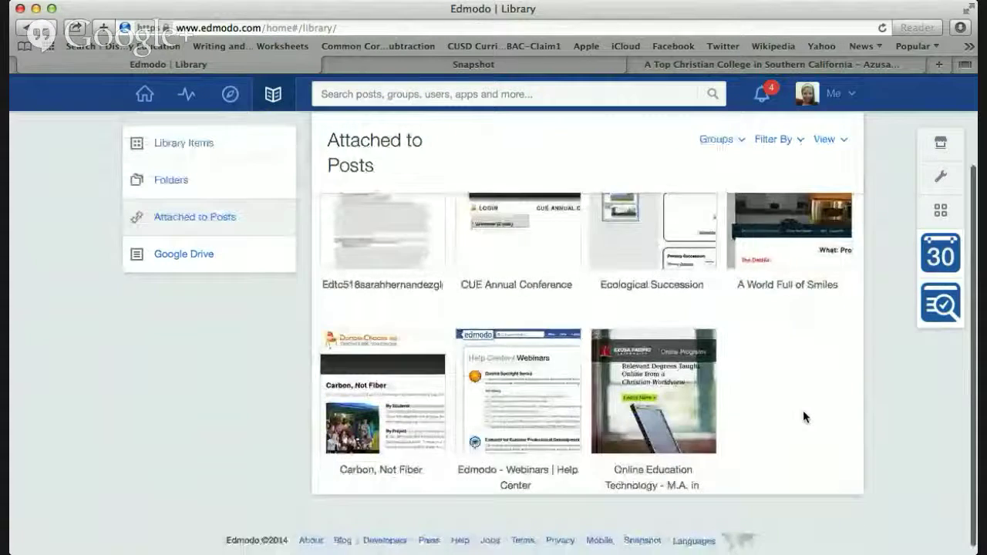
scroll(803, 417, "up", 2)
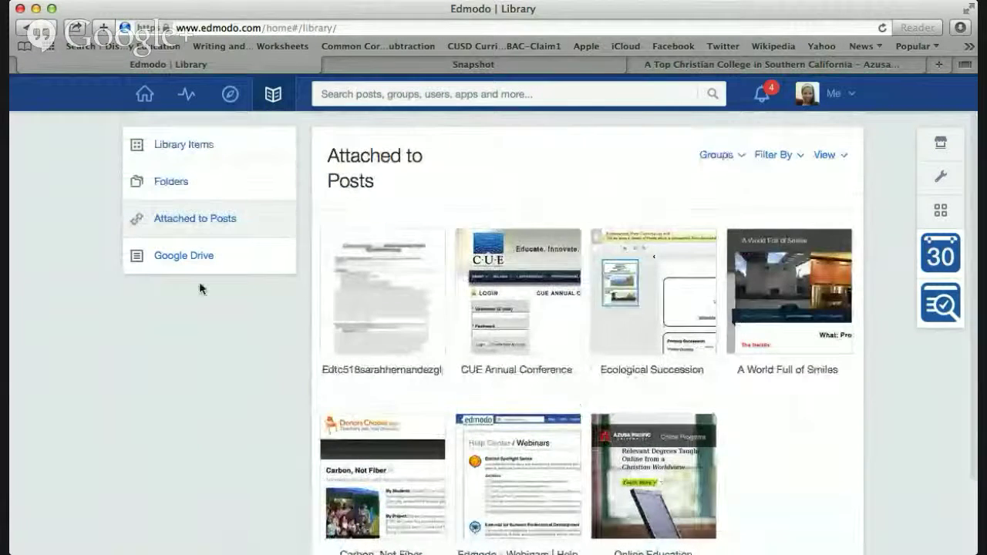
Step: Show the connected Google Drive files in the library and look through the list
left_click(198, 257)
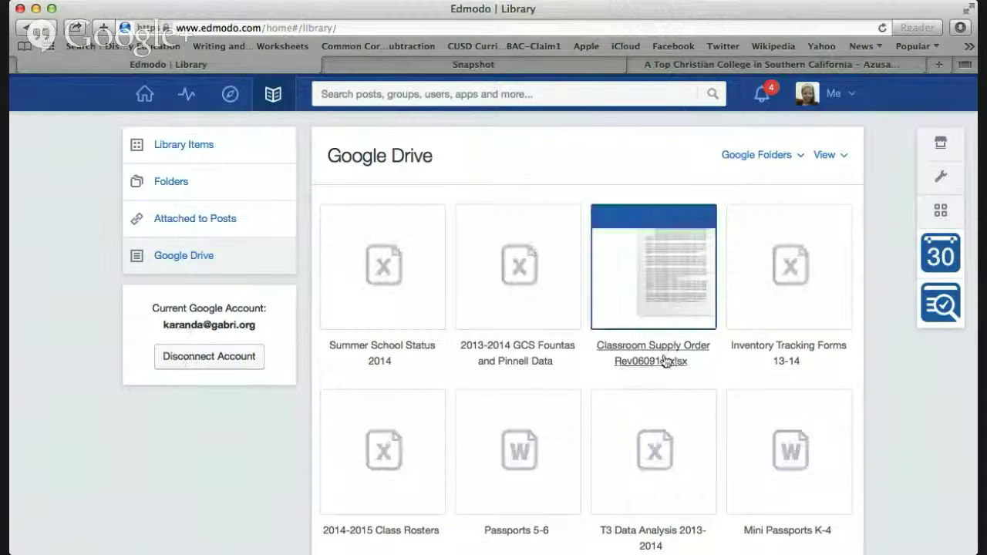
scroll(766, 405, "down", 1)
scroll(766, 405, "down", 10)
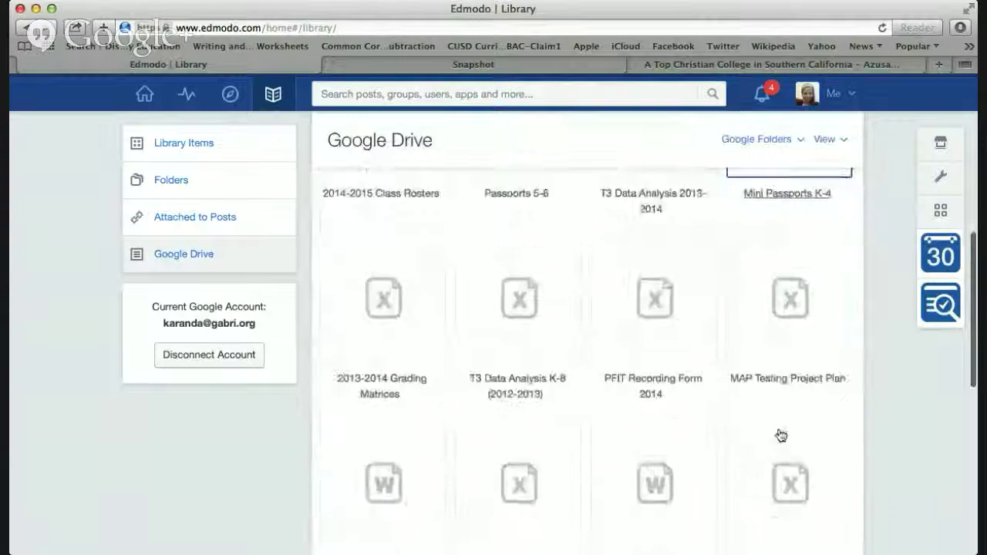
scroll(780, 436, "down", 5)
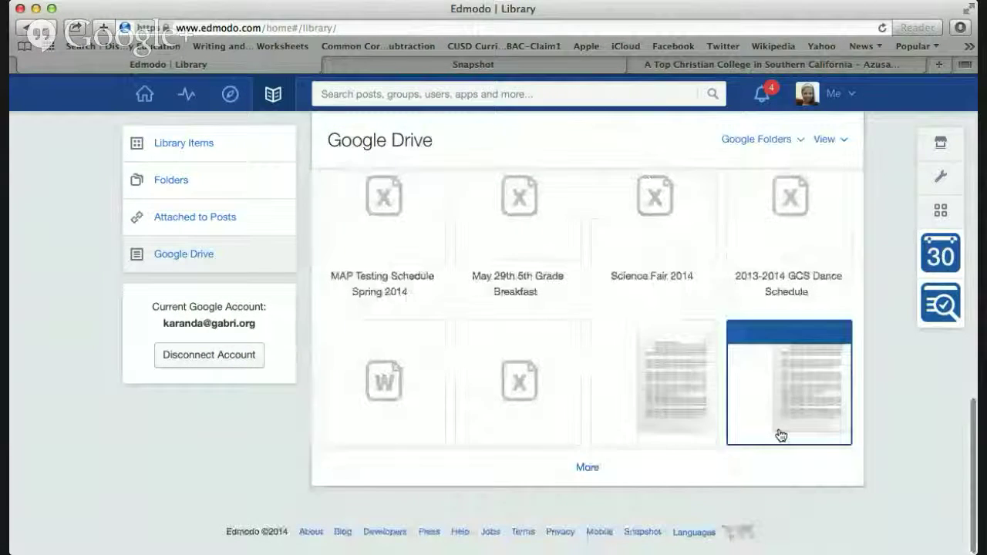
scroll(781, 436, "up", 7)
scroll(781, 436, "up", 5)
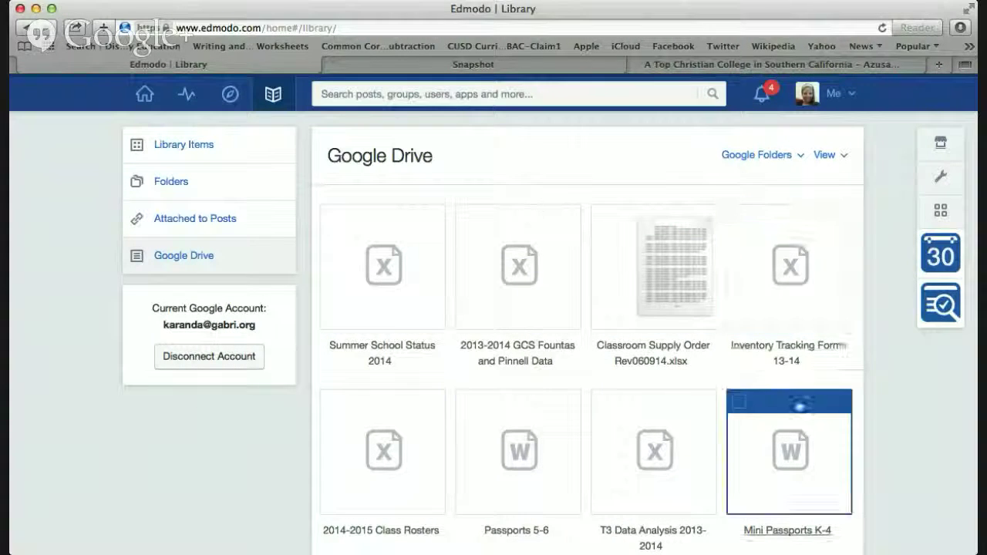
Step: Return to the home page, close the Azusa Pacific University site and look through the latest posts
left_click(144, 95)
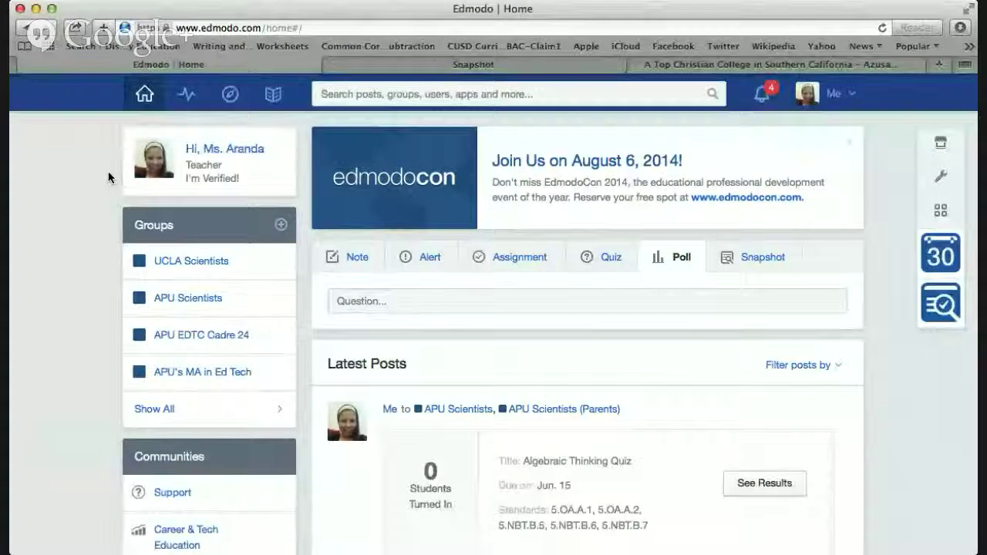
left_click(636, 65)
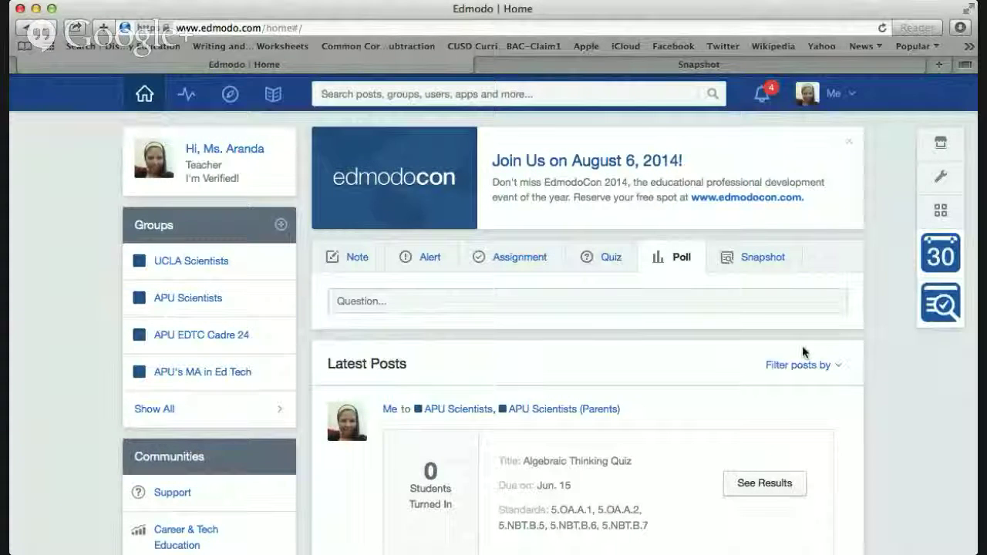
scroll(802, 351, "down", 2)
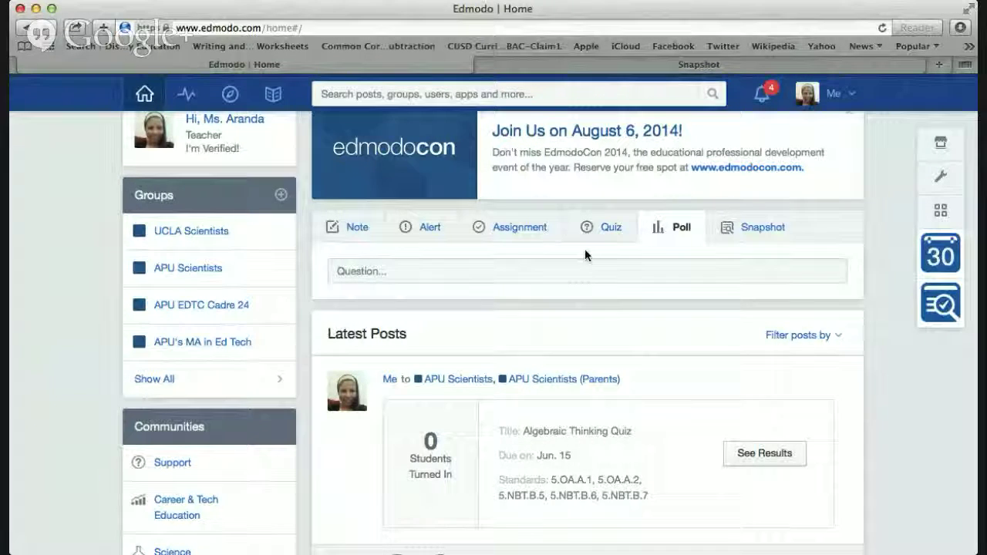
scroll(584, 256, "down", 4)
scroll(585, 255, "down", 6)
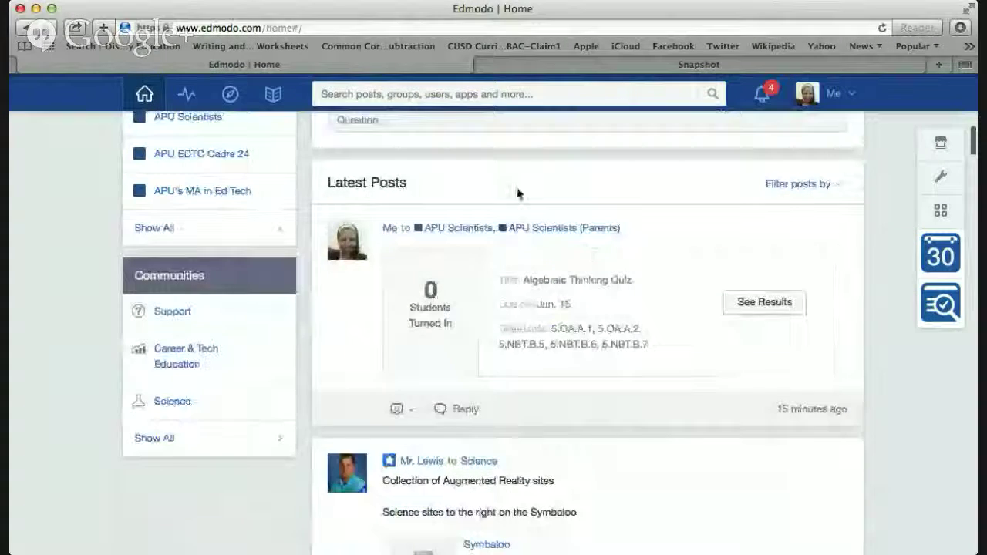